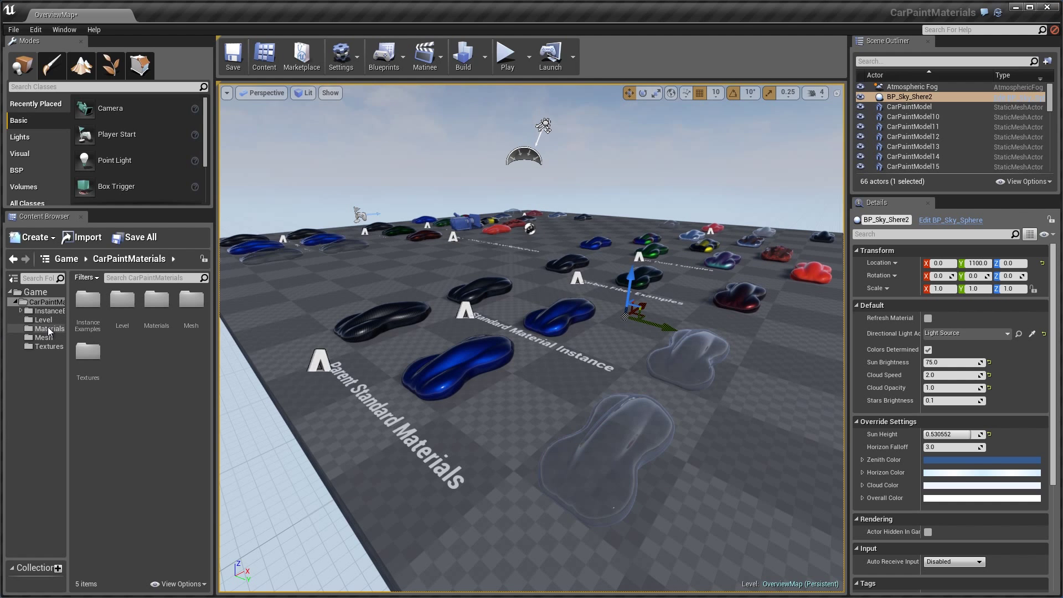
Select the blue car model in the level and open its S_CP material instance for editing
key(w)
right_drag(570, 294, 608, 294)
mouse_move(530, 322)
right_down()
mouse_move(520, 332)
mouse_move(530, 322)
right_up()
key(w)
click(551, 363)
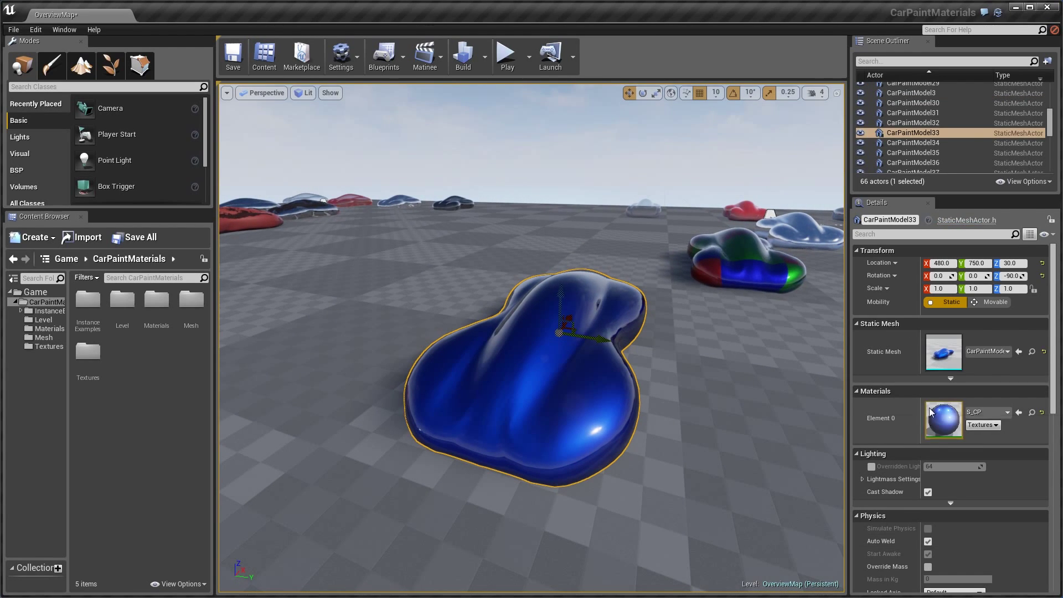
click(1027, 419)
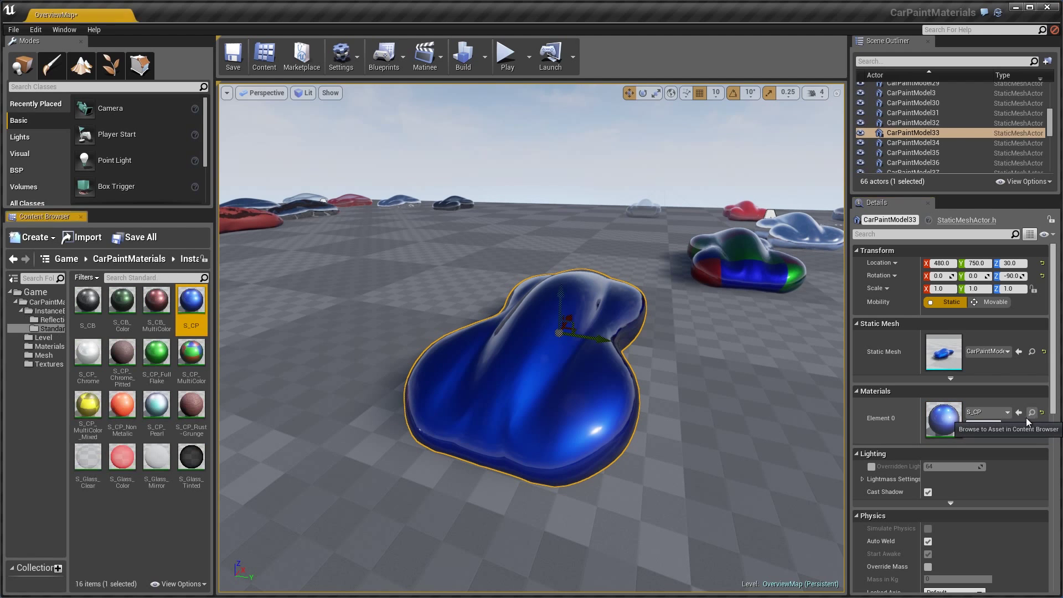
double_click(195, 303)
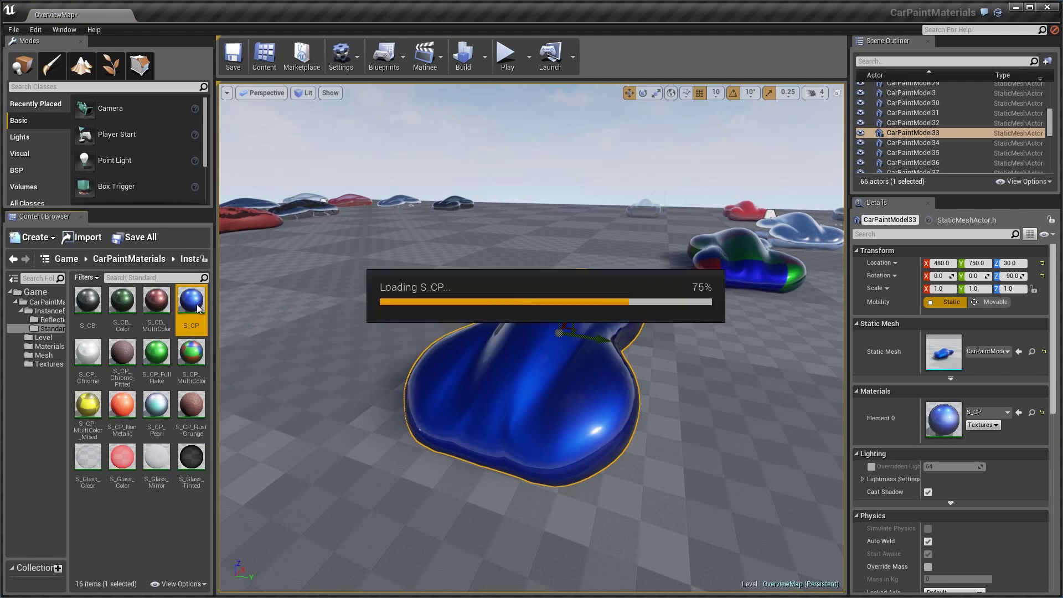
Enable the AO_Amount, AO_Texture and S_CustomAO parameters of the S_CP instance
drag(786, 333, 682, 391)
right_drag(754, 214, 755, 191)
drag(718, 288, 769, 239)
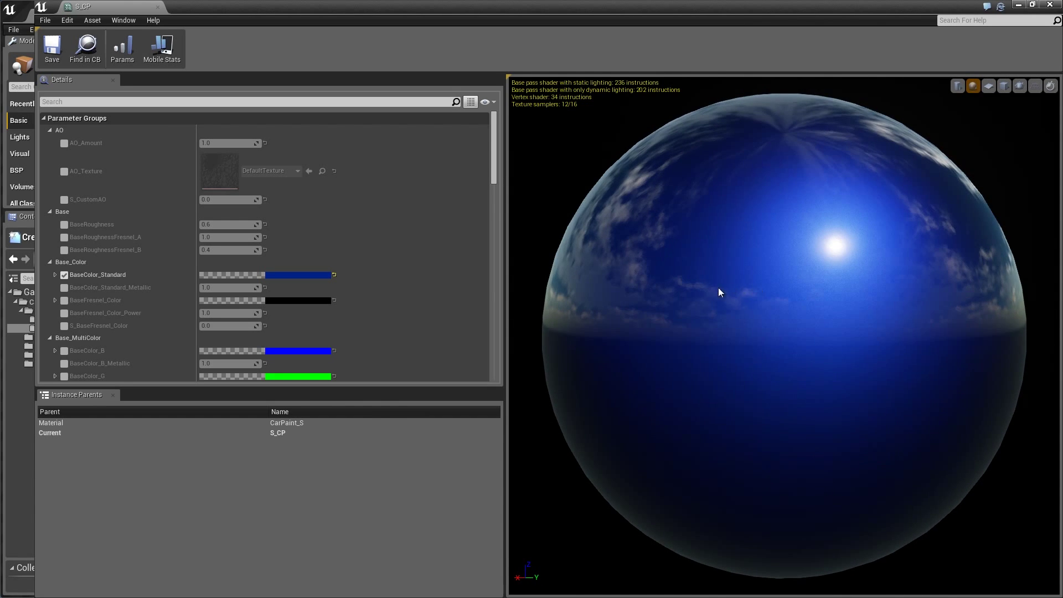
drag(859, 254, 788, 231)
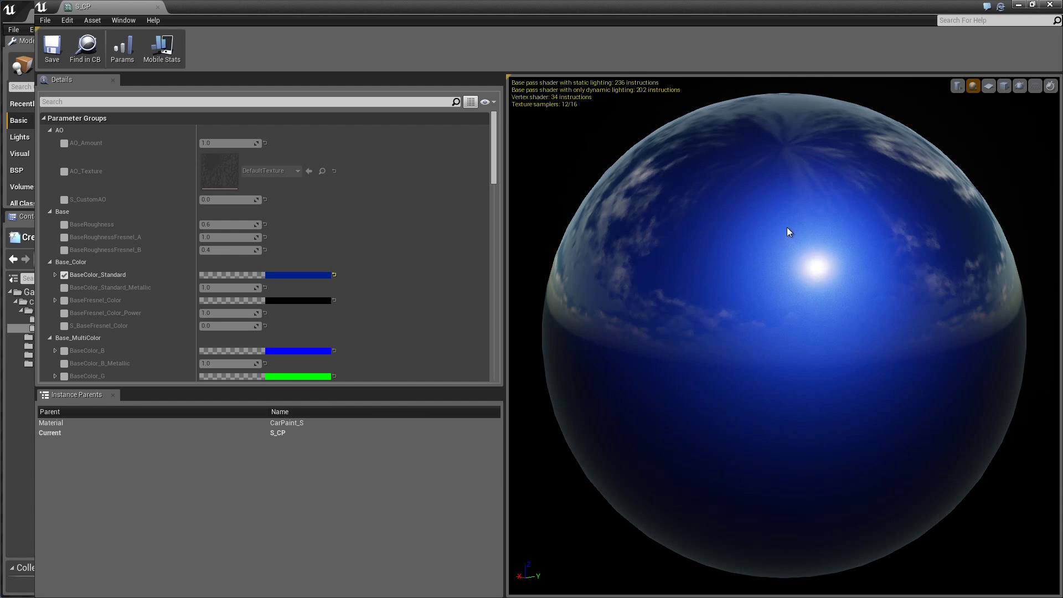
right_drag(788, 244, 788, 303)
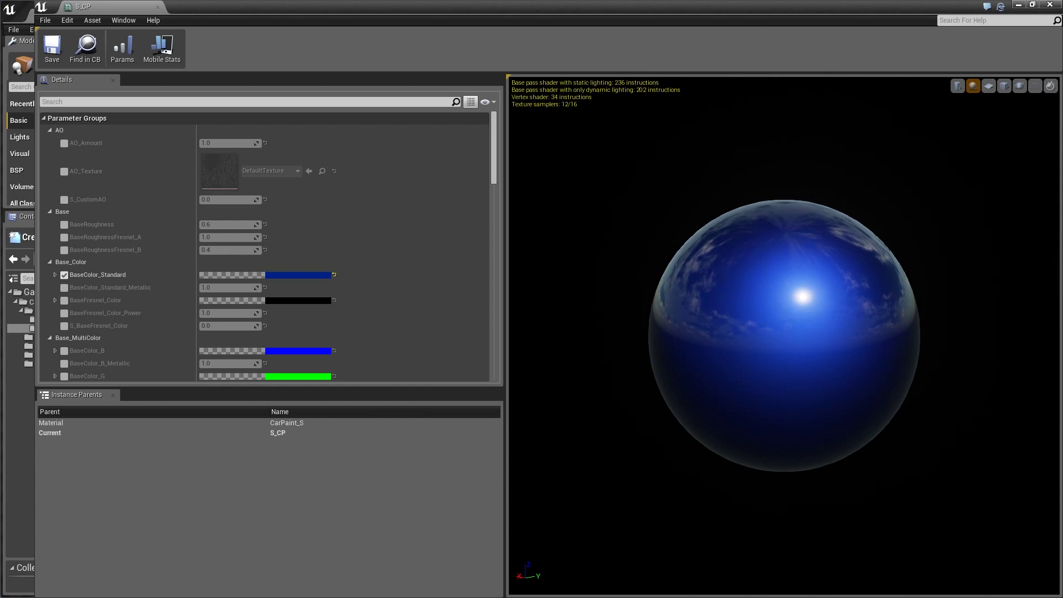
drag(494, 175, 507, 153)
click(65, 143)
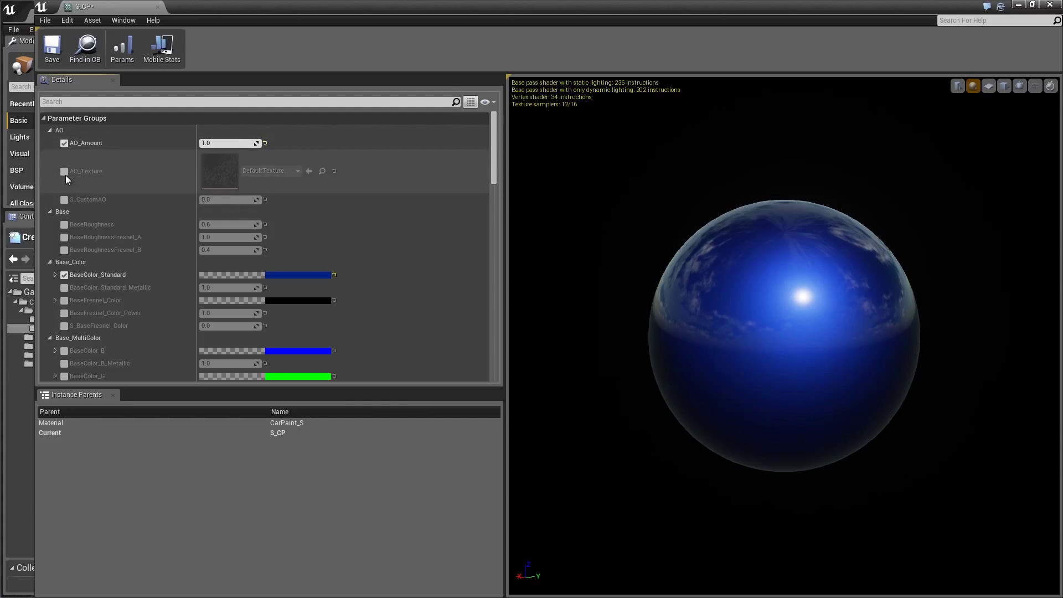
click(65, 172)
drag(490, 4, 629, 60)
click(336, 258)
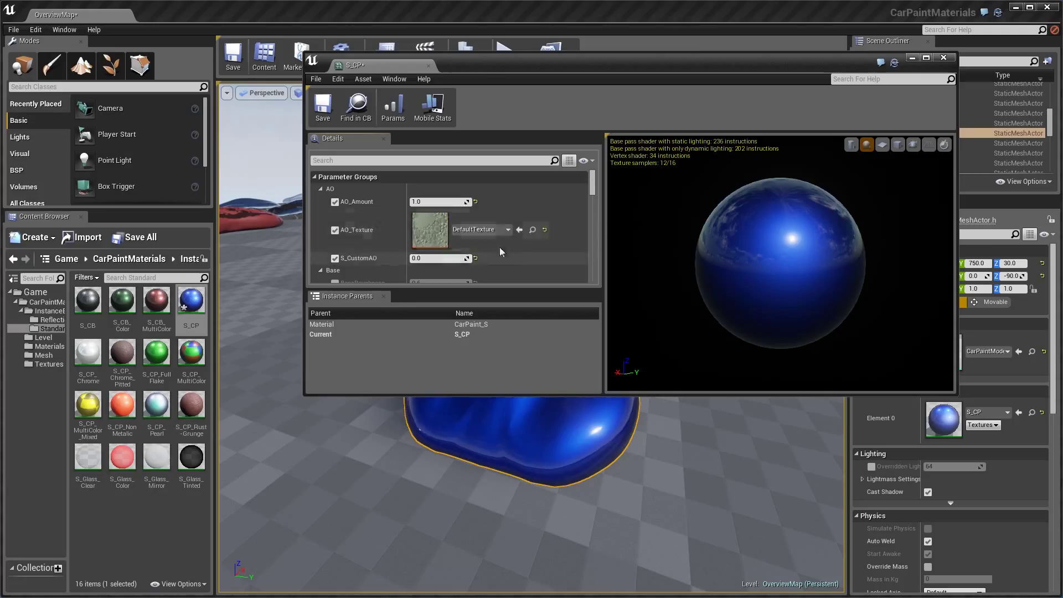
Try the Checker_ColorID texture from the Textures folder as AO_Texture and reset that parameter to its default
drag(567, 394, 566, 450)
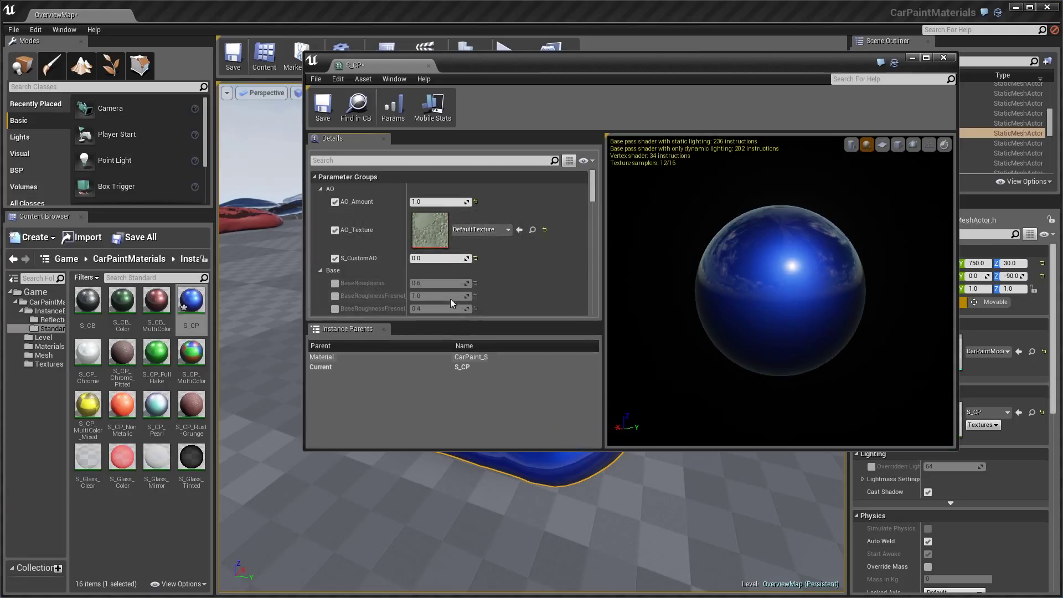
click(47, 364)
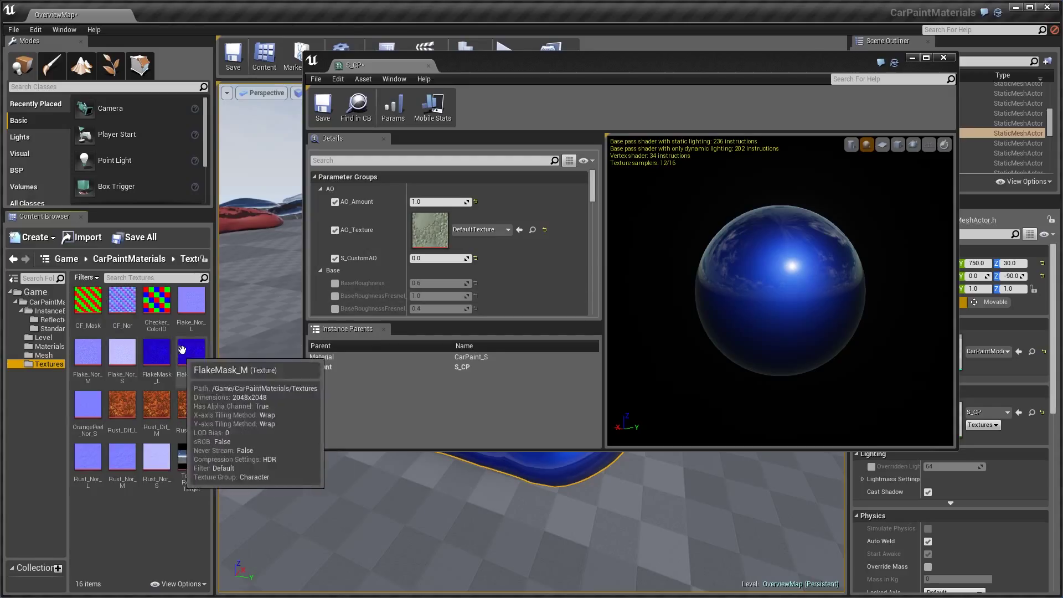
mouse_move(195, 308)
drag(156, 299, 423, 236)
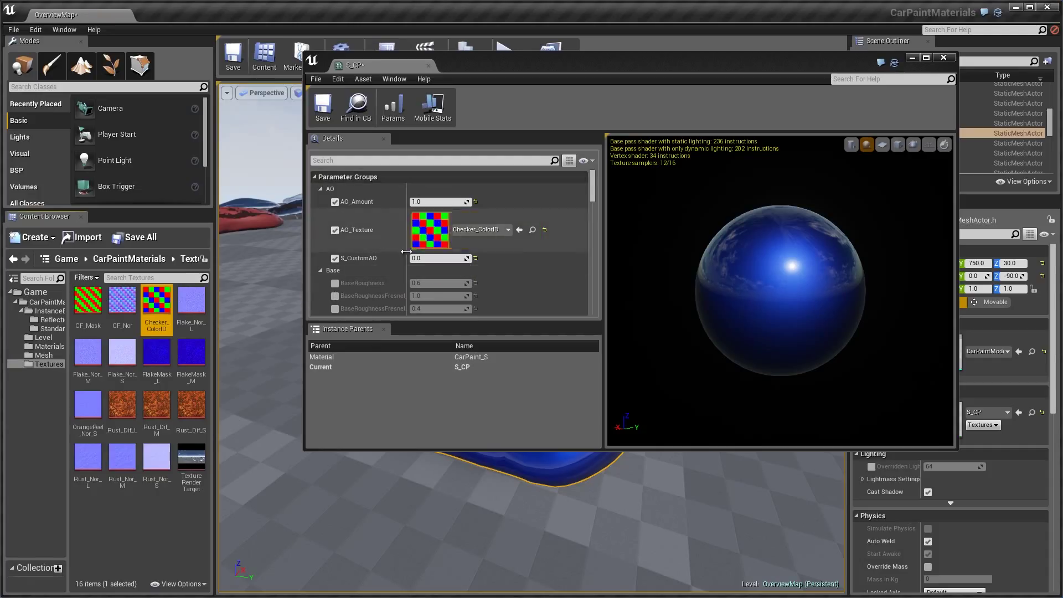
click(545, 229)
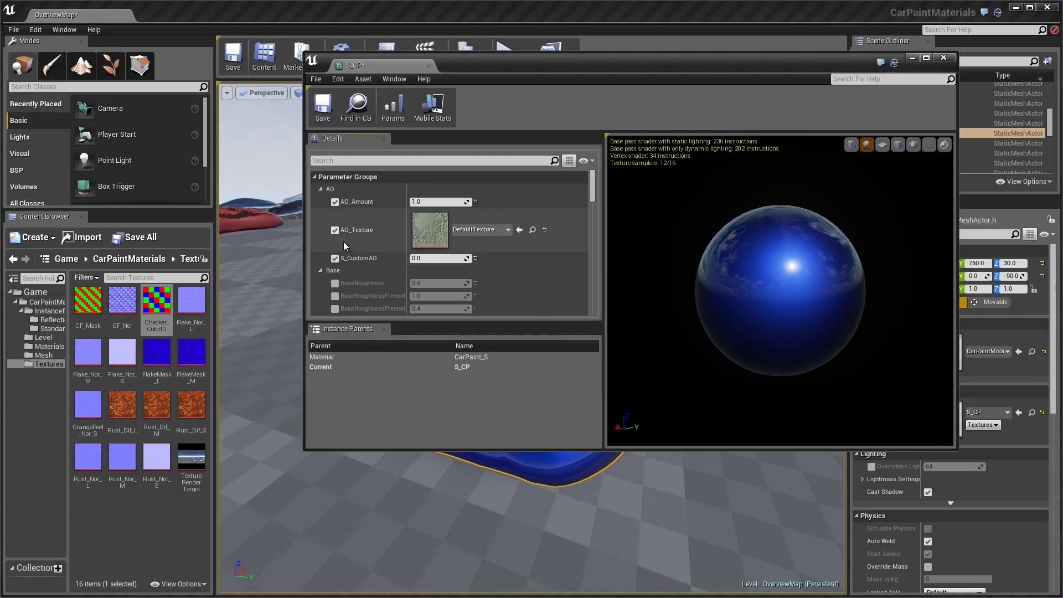
Enlarge the material instance editor and set S_CustomAO to 1.0
scroll(335, 241, down, 1)
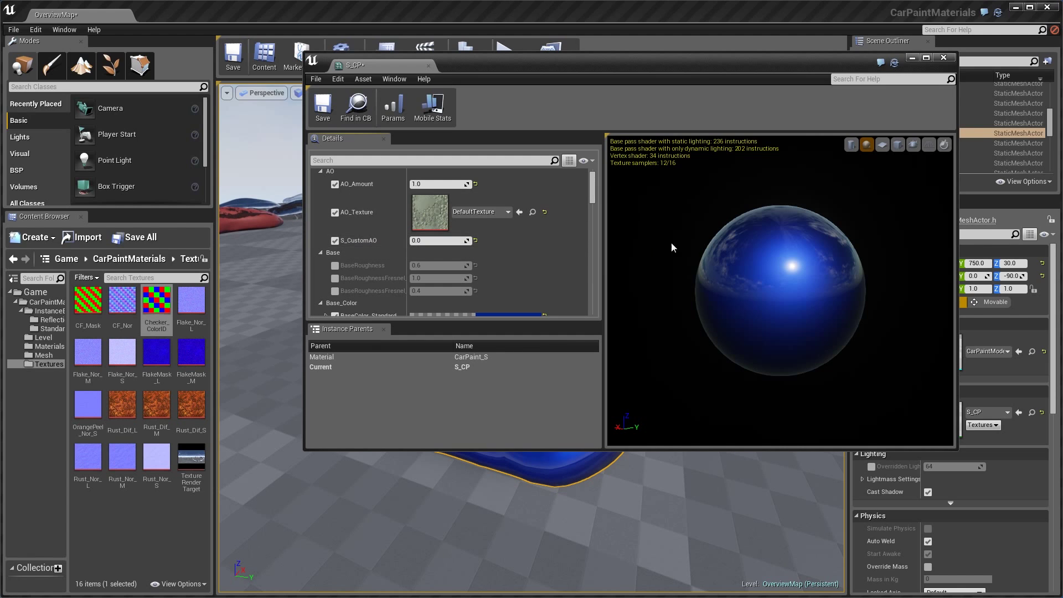
drag(758, 82, 723, 18)
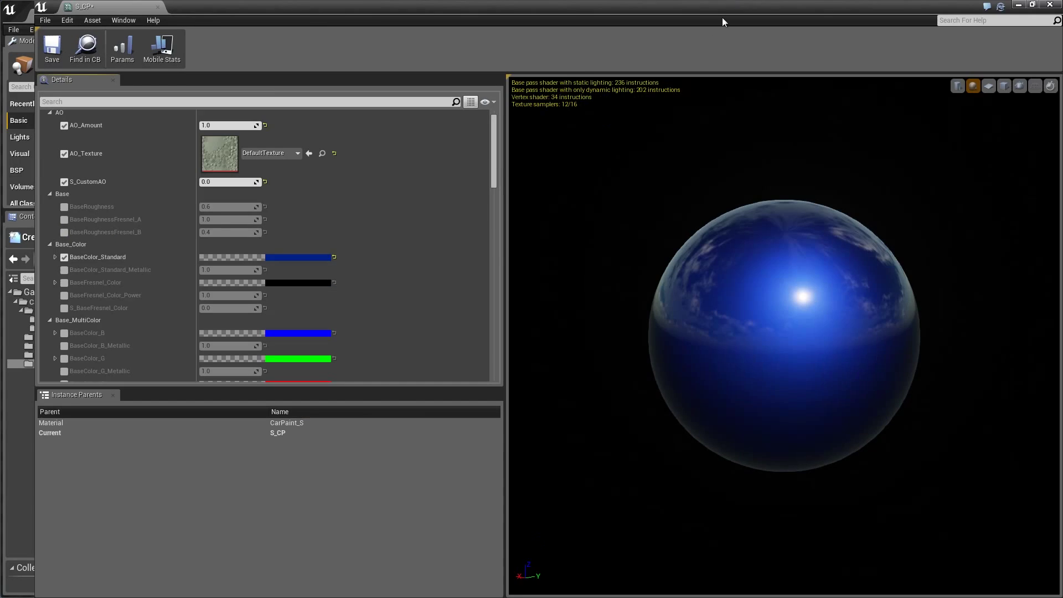
click(214, 182)
text(1)
key(Return)
click(598, 196)
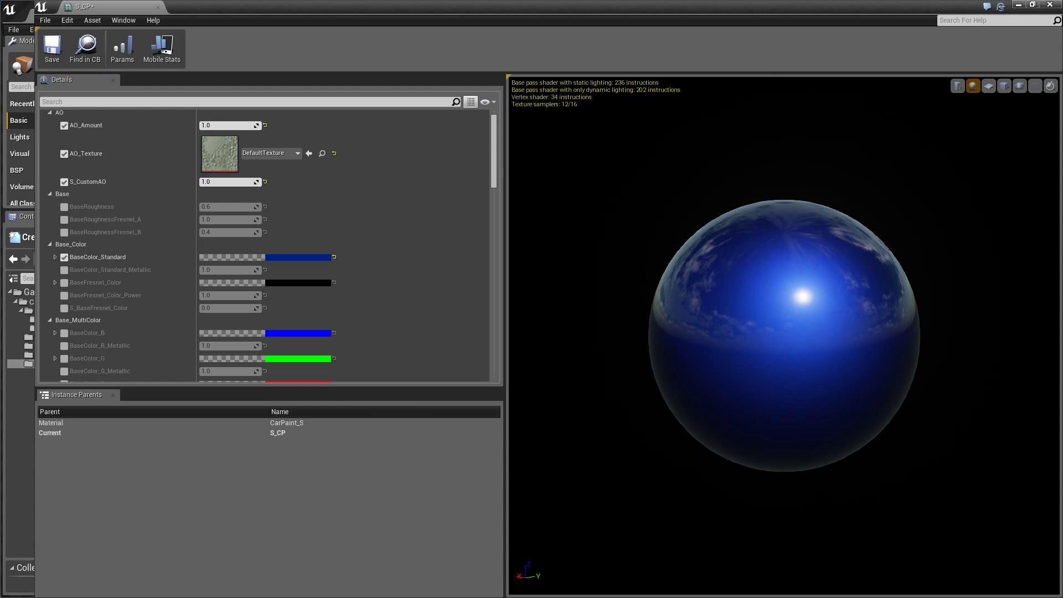
Inspect the preview sphere up close and set S_CustomAO back to 0.0
drag(691, 251, 648, 251)
right_drag(692, 251, 691, 337)
drag(692, 250, 596, 213)
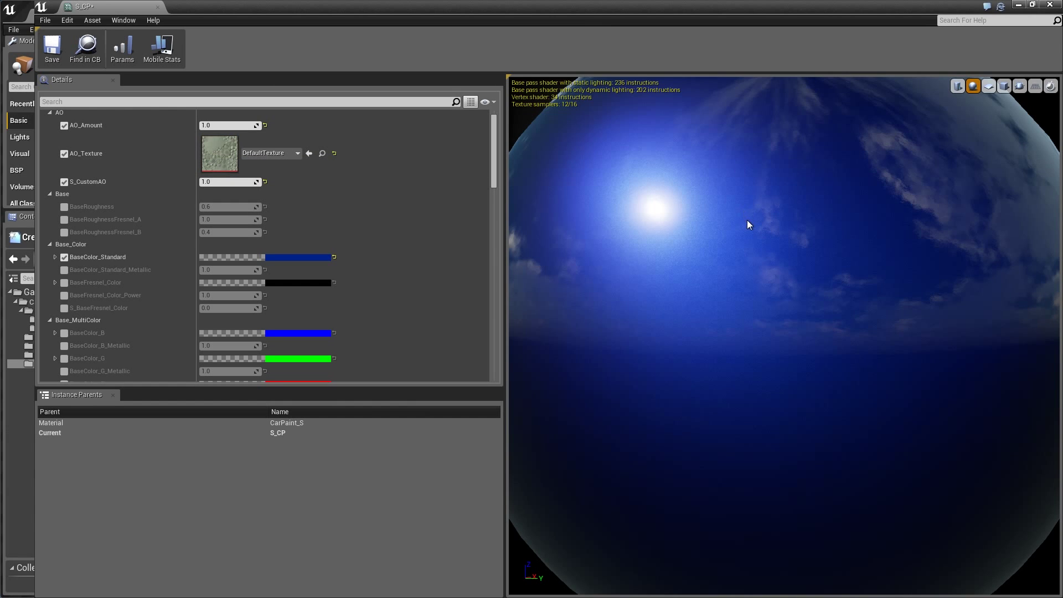
drag(746, 221, 780, 239)
right_drag(736, 226, 735, 177)
drag(736, 227, 787, 232)
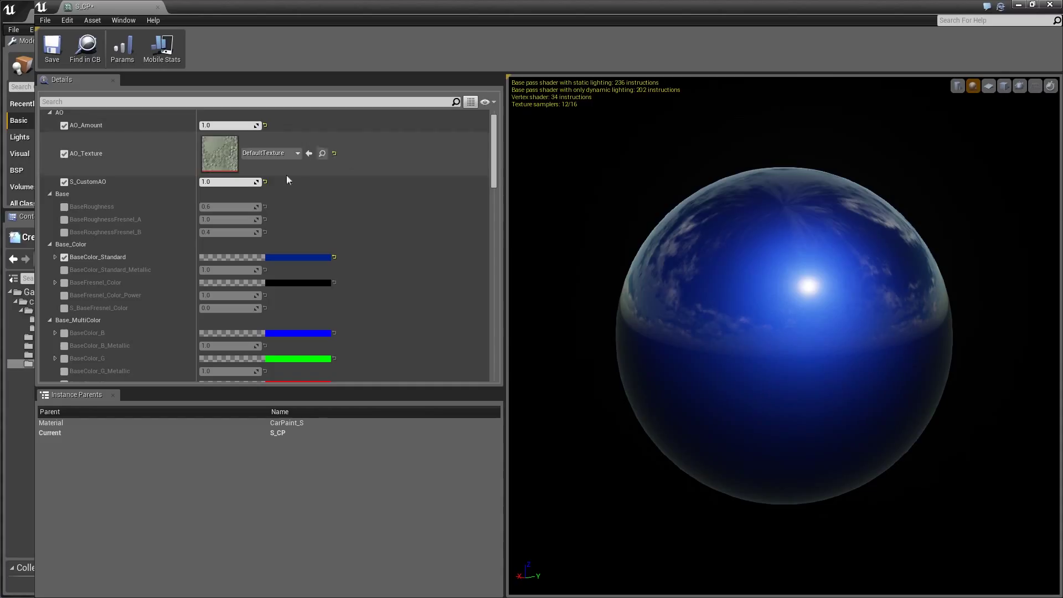
click(218, 182)
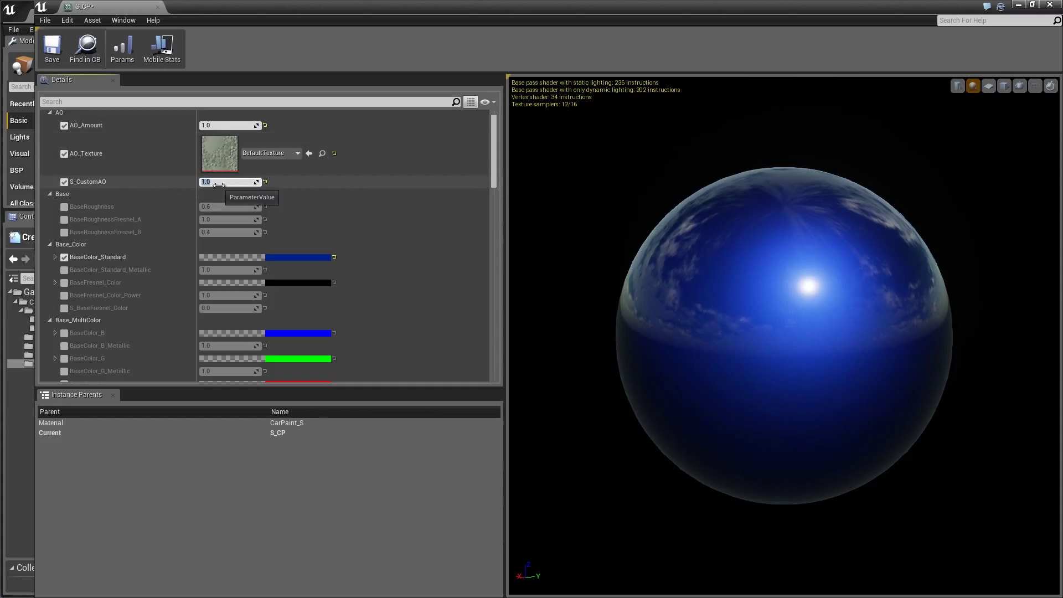
key(Return)
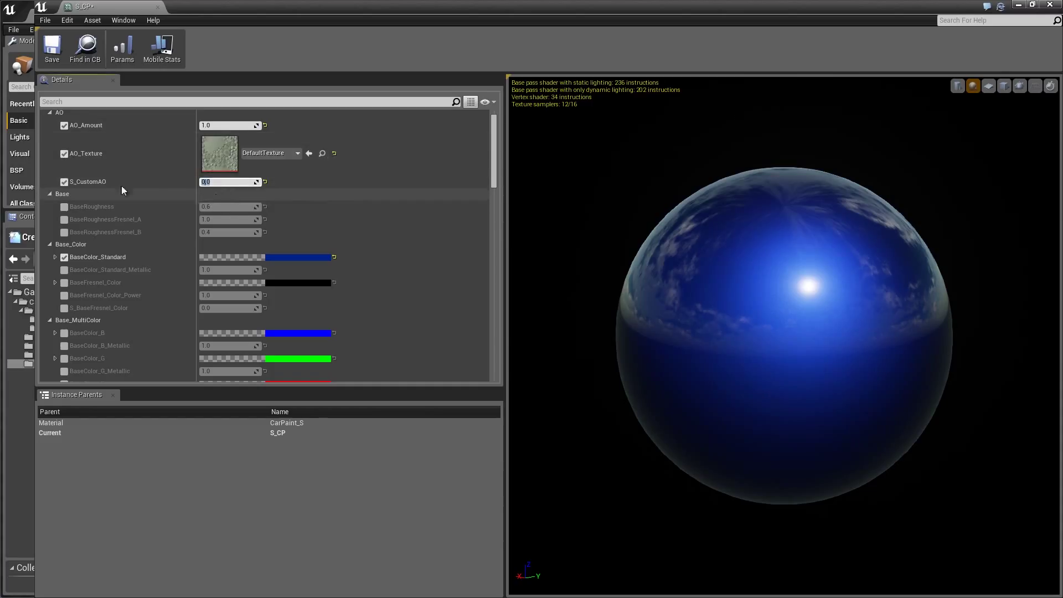
Disable the S_CustomAO, AO_Texture and AO_Amount overrides and collapse the AO parameter group
click(64, 182)
click(64, 154)
click(64, 125)
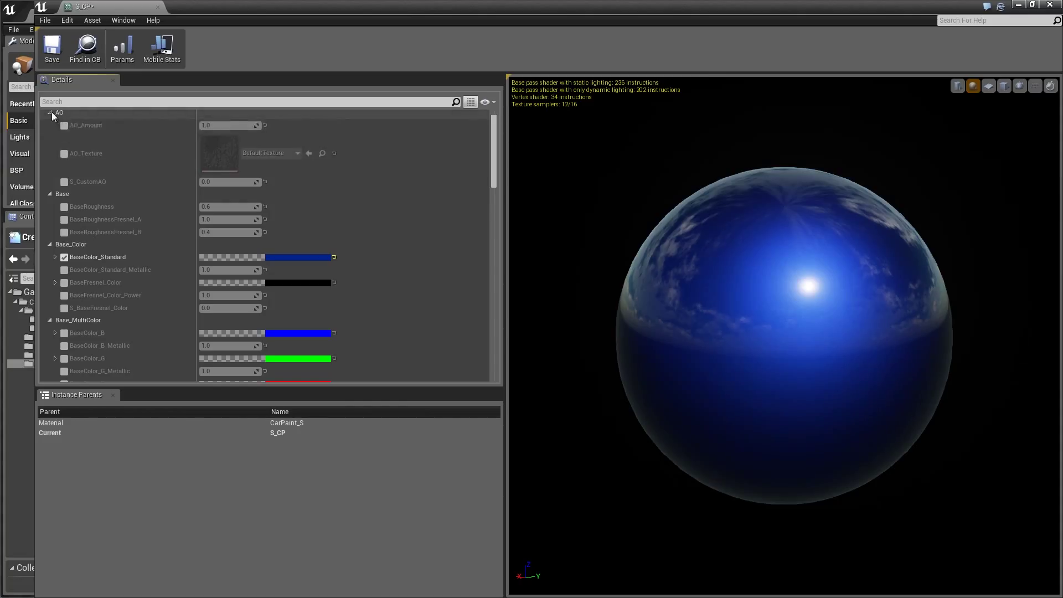
click(50, 112)
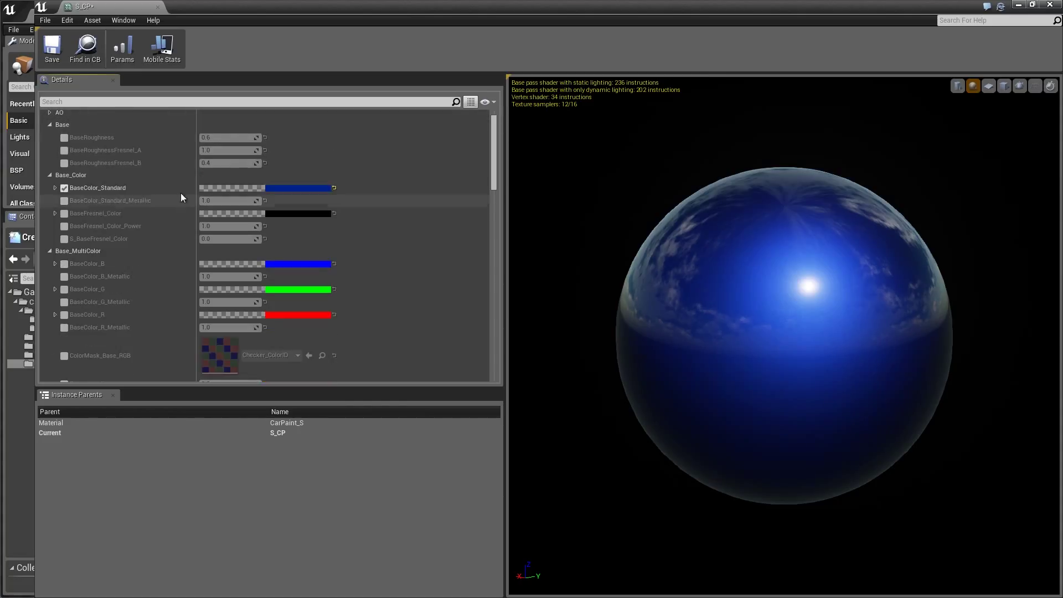
Enable the BaseRoughness, BaseRoughnessFresnel_A and BaseRoughnessFresnel_B parameters in the Base group
click(64, 137)
click(64, 151)
click(64, 163)
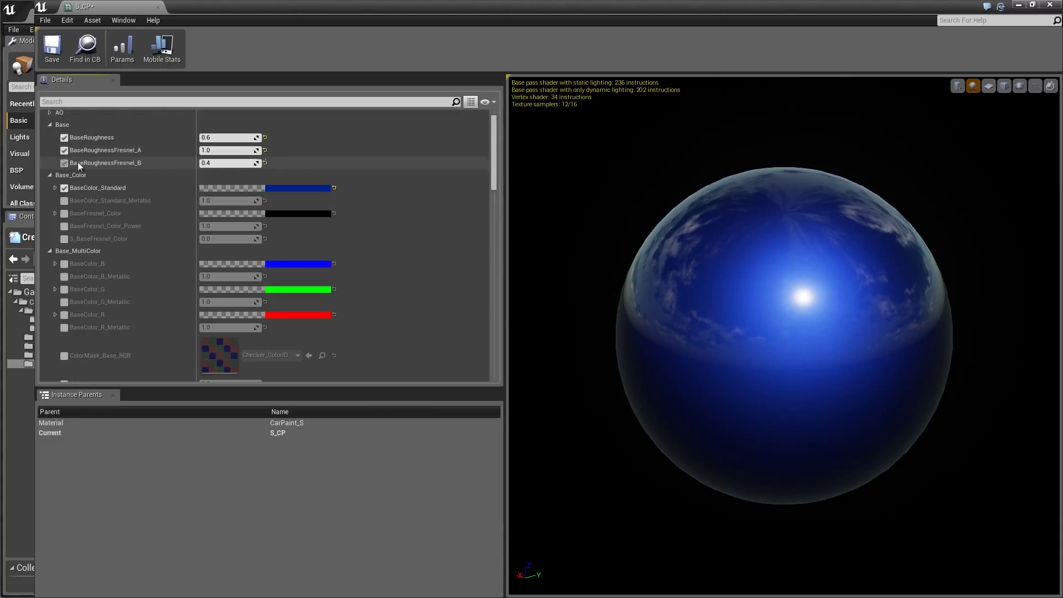
Examine the paint flakes and the highlight on the preview sphere at close and far distances
drag(695, 165, 636, 163)
right_drag(695, 165, 695, 232)
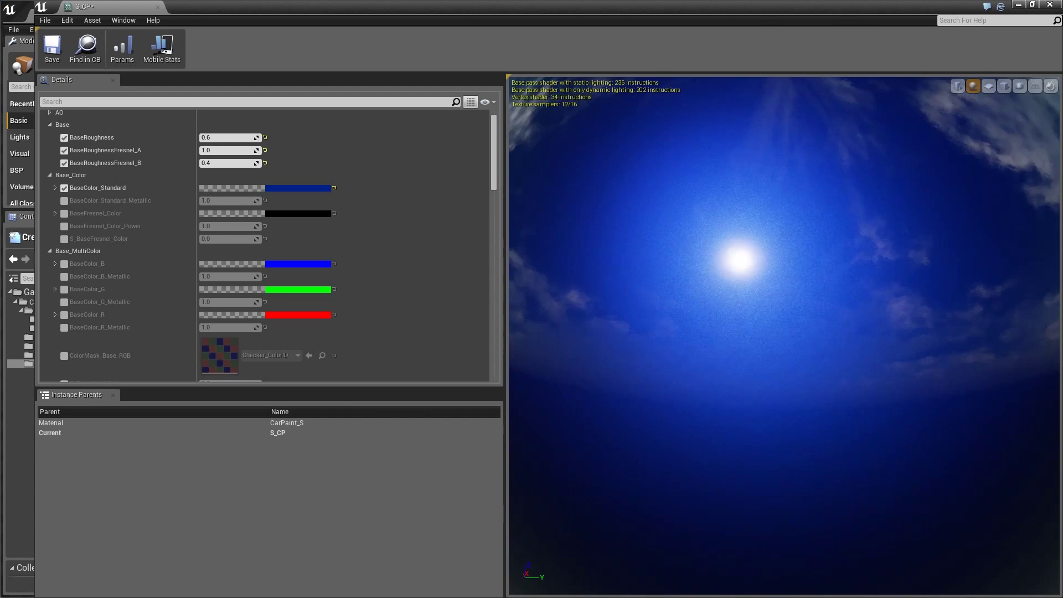
drag(795, 246, 812, 255)
right_drag(795, 246, 795, 305)
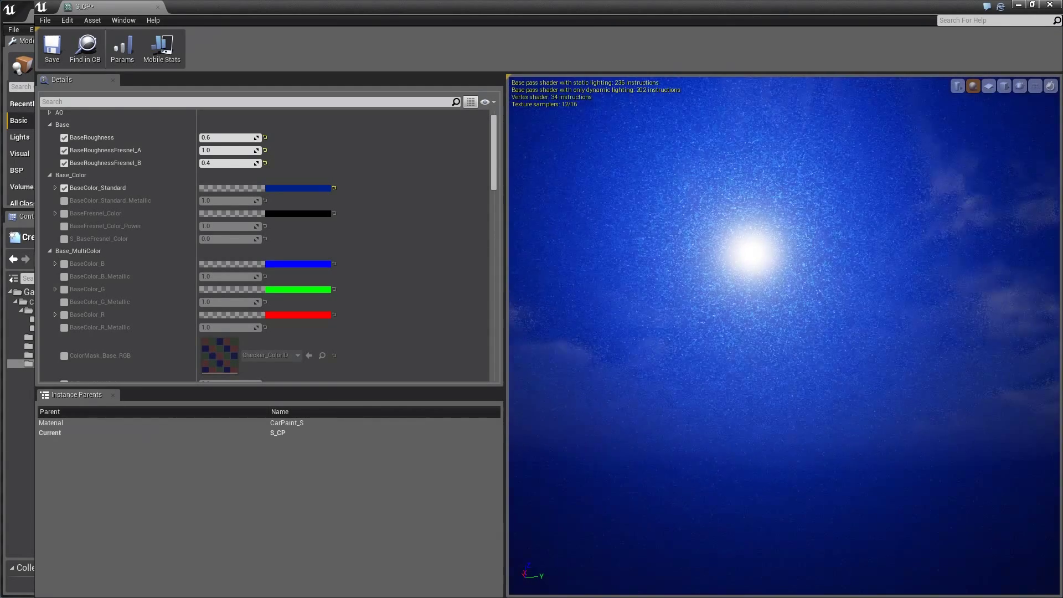
right_drag(798, 242, 798, 269)
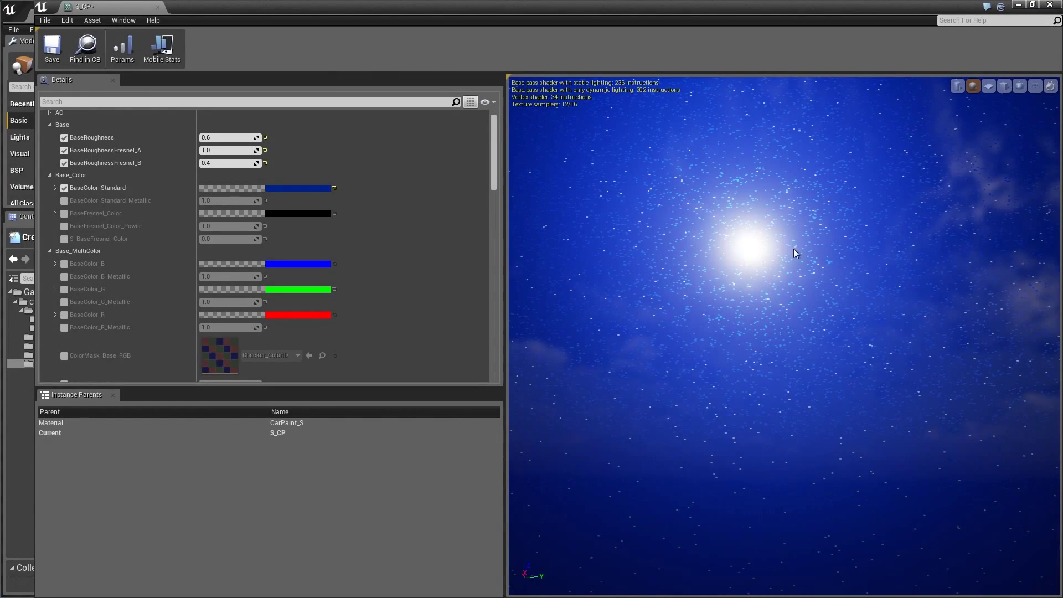
drag(708, 207, 747, 249)
drag(800, 217, 761, 243)
mouse_move(761, 243)
right_down()
mouse_move(761, 222)
mouse_move(761, 243)
right_up()
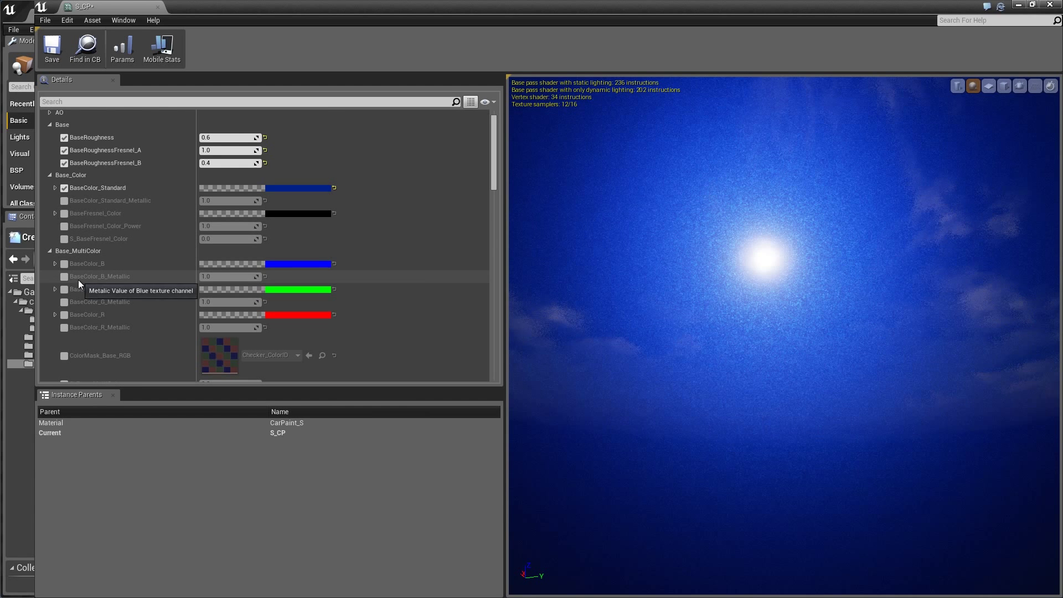
right_drag(631, 224, 631, 207)
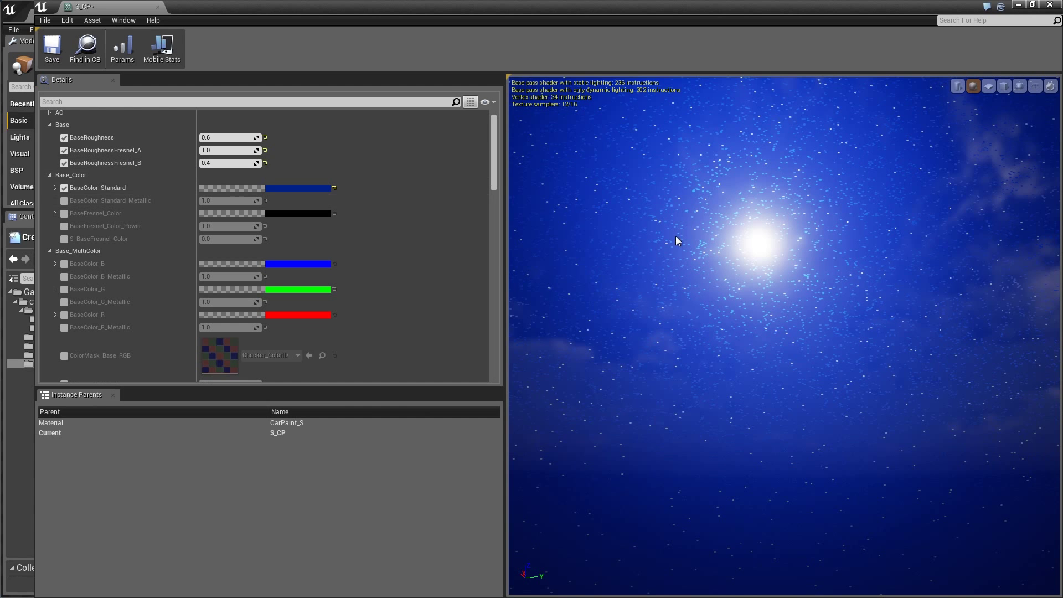
right_drag(676, 238, 677, 266)
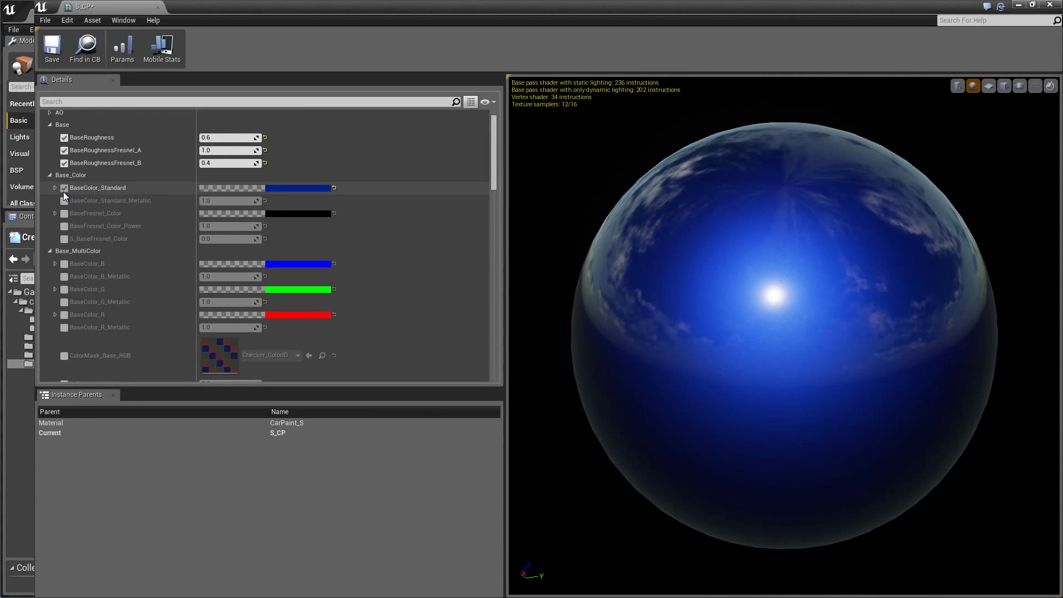
Change BaseColor_Standard to dark red (R 0.25, G 0.062, B 0.057) and uncover the car in the level
click(301, 189)
mouse_move(357, 247)
mouse_down()
mouse_move(400, 307)
mouse_move(430, 254)
mouse_move(369, 244)
mouse_move(344, 310)
mouse_move(388, 311)
mouse_move(387, 324)
mouse_move(334, 304)
mouse_move(356, 274)
mouse_move(334, 259)
mouse_move(370, 314)
mouse_move(411, 283)
mouse_up()
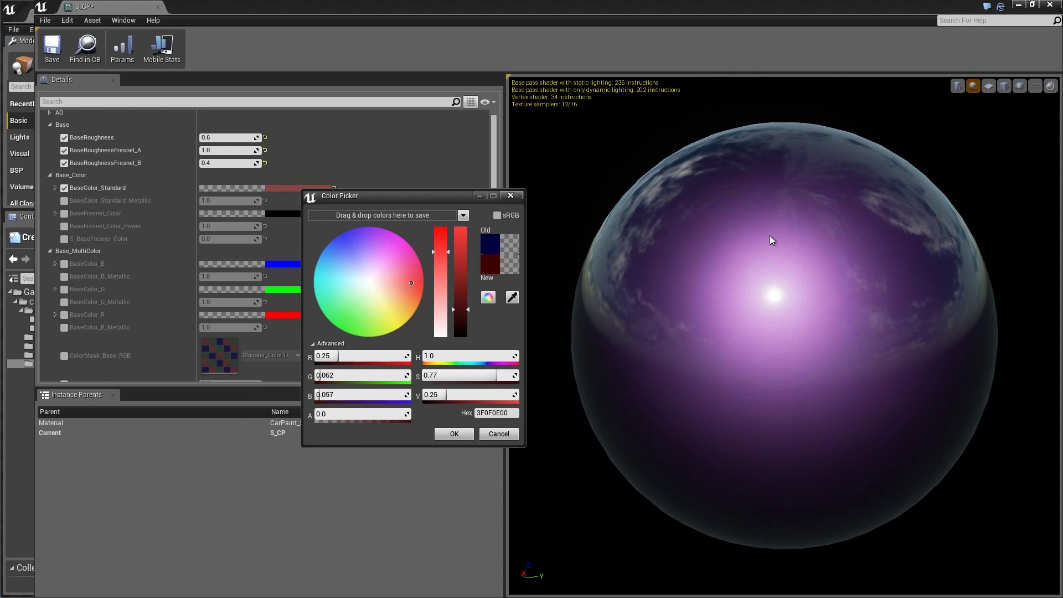
drag(579, 10, 696, 88)
key(f)
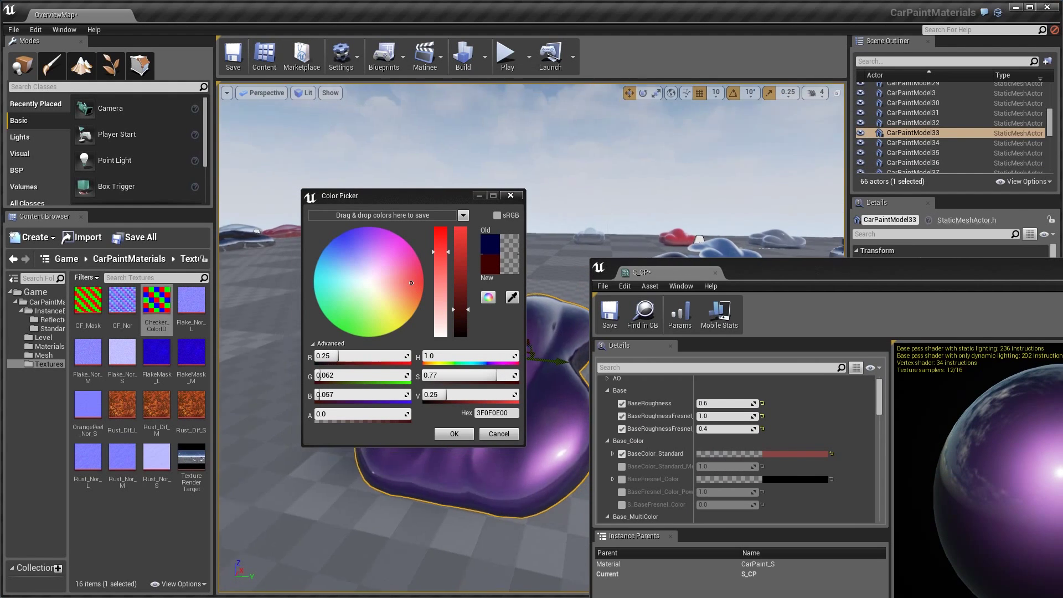
Change BaseColor_Standard to a brownish tan with R 0.25, G 0.201 and B 0.121
drag(454, 196, 264, 190)
mouse_move(208, 280)
mouse_down()
mouse_move(141, 259)
mouse_move(157, 296)
mouse_move(166, 237)
mouse_move(148, 274)
mouse_move(172, 275)
mouse_move(164, 286)
mouse_move(185, 271)
mouse_move(203, 296)
mouse_up()
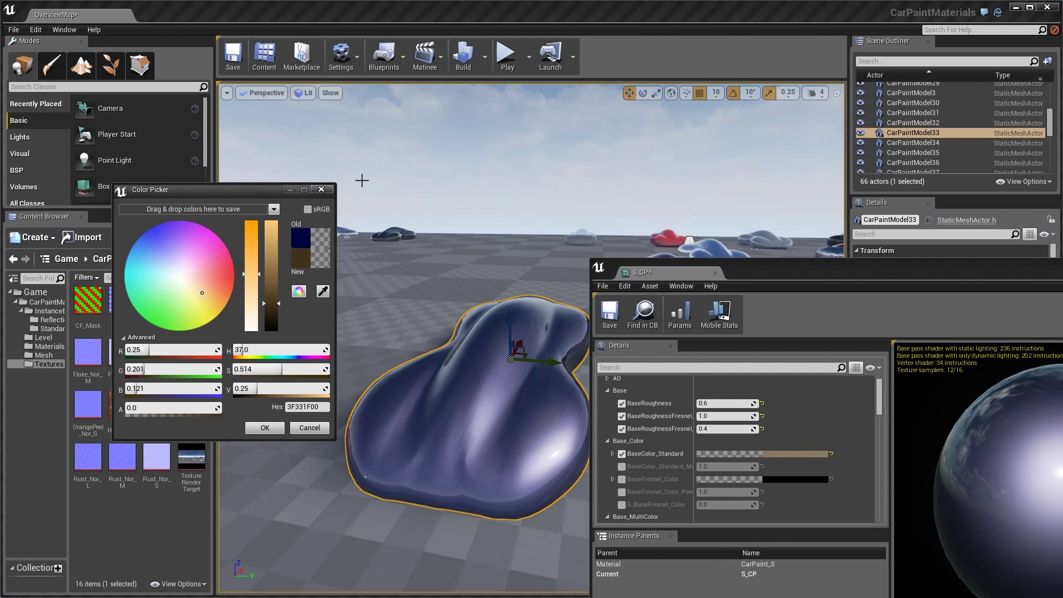
click(327, 191)
Inspect the tan paint's flakes on the enlarged preview sphere and reset BaseColor_Standard to its default color
drag(752, 273, 558, 1)
right_drag(755, 207, 755, 276)
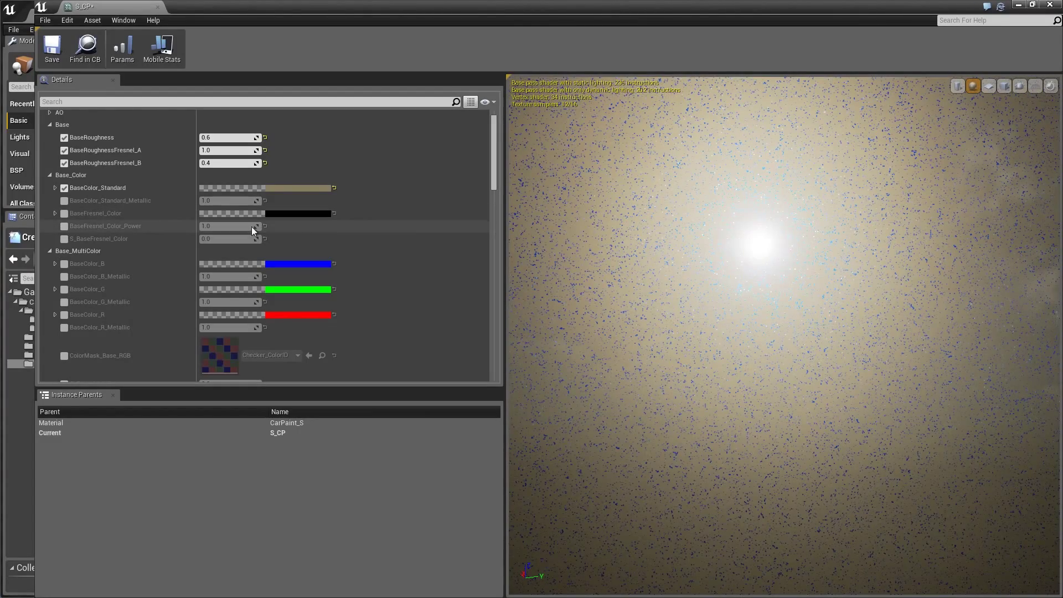
drag(686, 218, 667, 254)
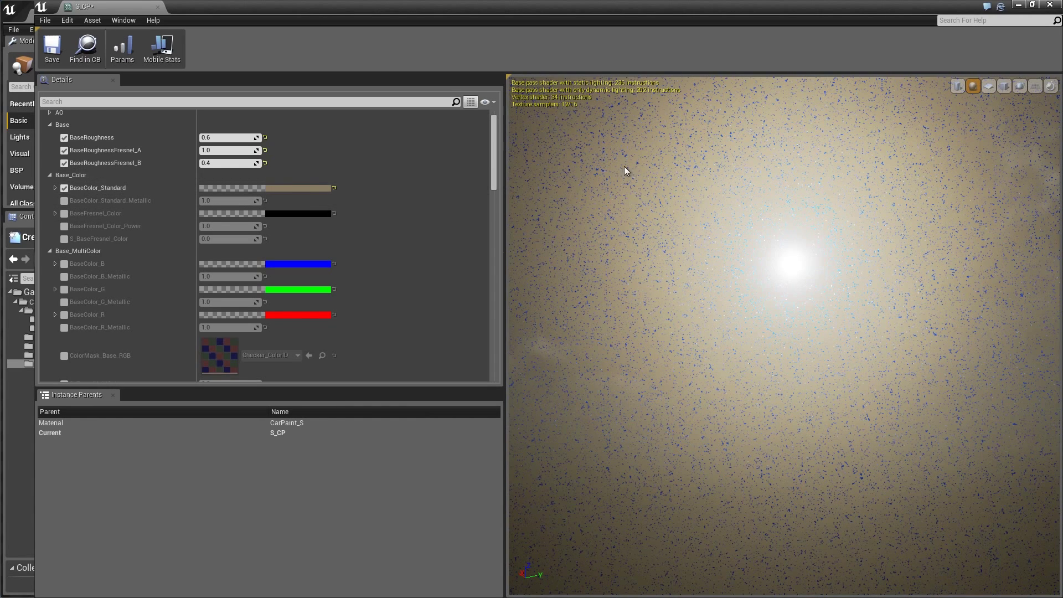
right_drag(626, 200, 620, 196)
right_drag(736, 238, 653, 205)
mouse_move(736, 238)
mouse_down()
mouse_move(686, 241)
mouse_move(614, 194)
mouse_move(678, 207)
mouse_move(736, 254)
mouse_up()
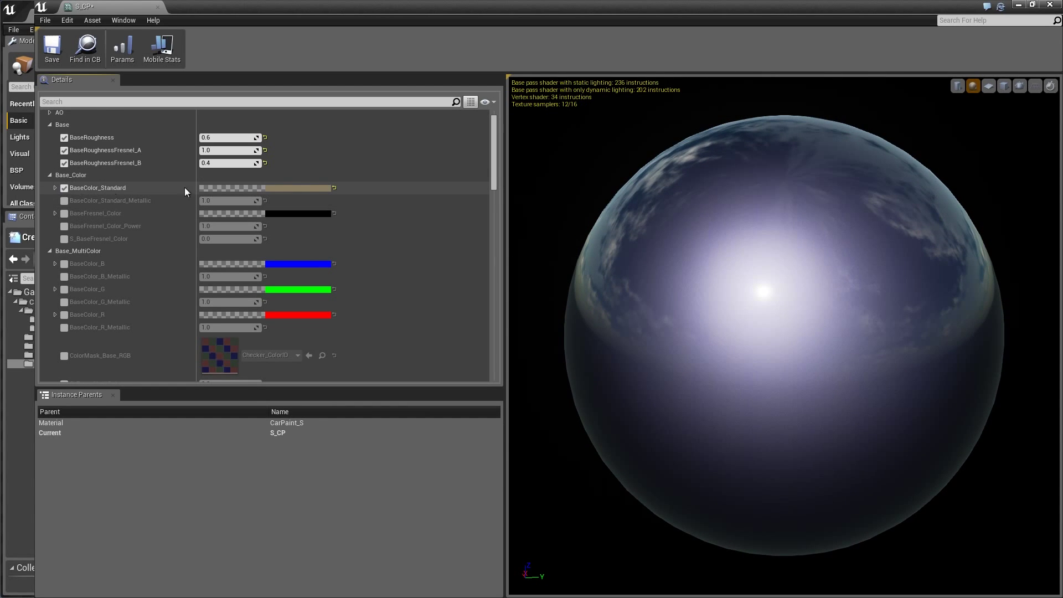
click(335, 188)
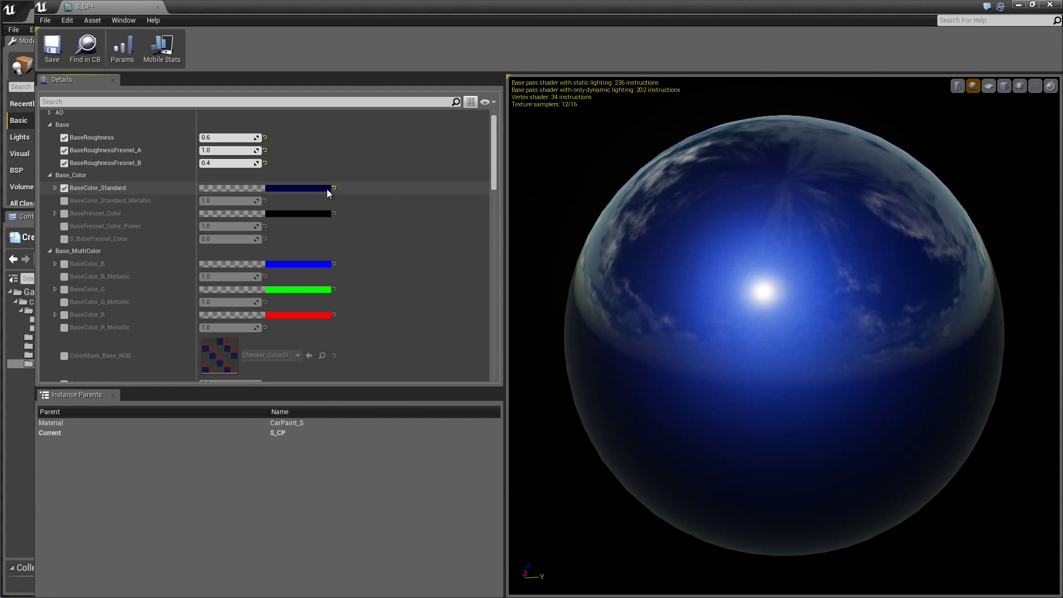
Override BaseColor_Standard_Metallic, try values of about 0.05 and 0.55, and reset it to its default
click(65, 201)
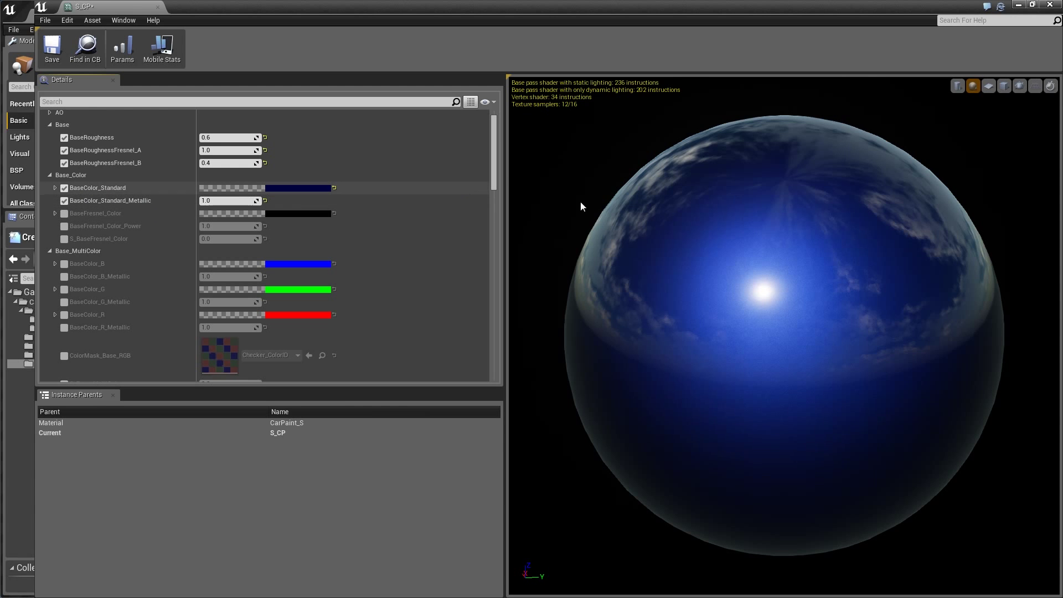
drag(697, 216, 667, 222)
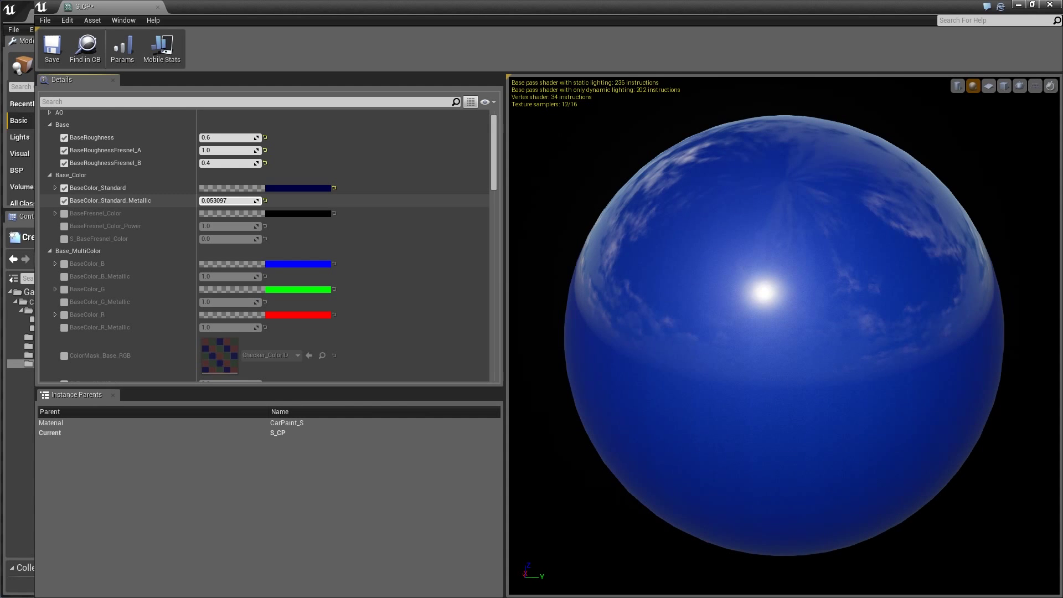
mouse_move(208, 201)
mouse_down()
mouse_move(253, 200)
mouse_move(222, 201)
mouse_move(244, 200)
mouse_up()
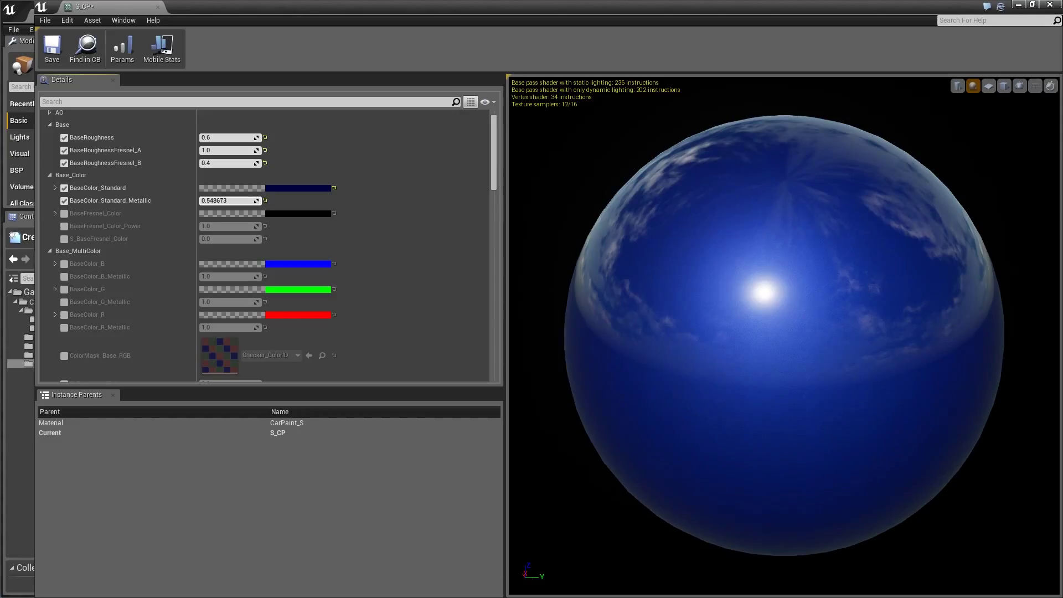
click(267, 201)
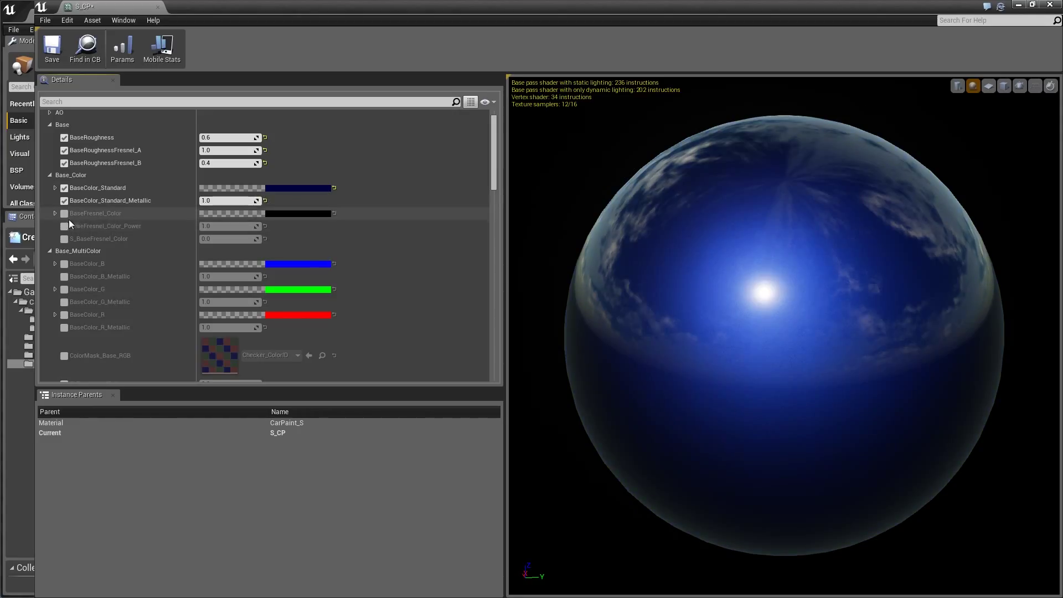
Override BaseFresnel_Color and set it to orange-red with R 1.0, G 0.046 and B 0.0
click(64, 214)
click(290, 215)
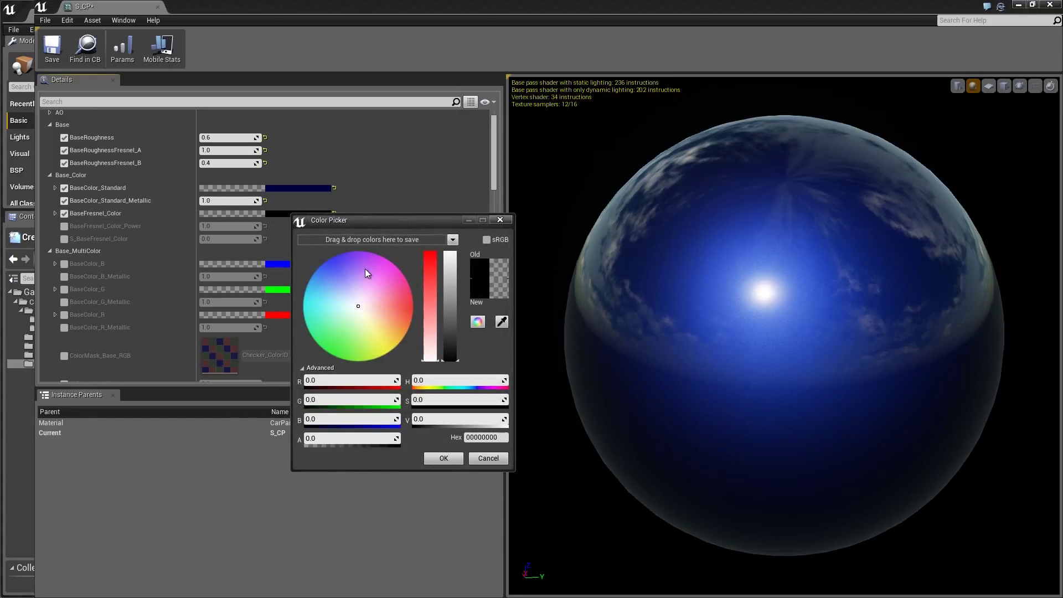
drag(361, 288, 427, 310)
click(453, 323)
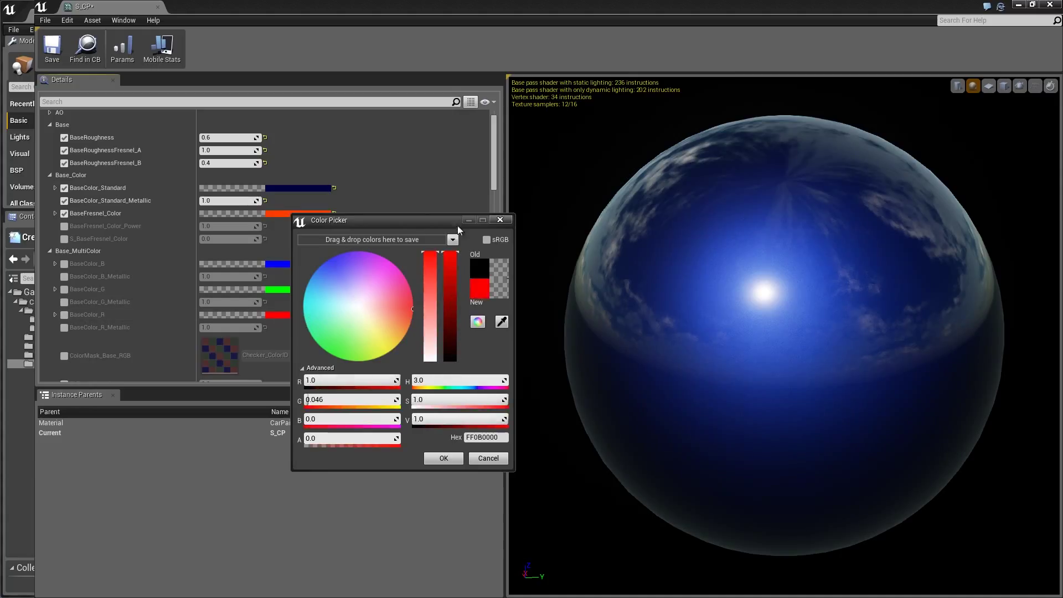
click(443, 458)
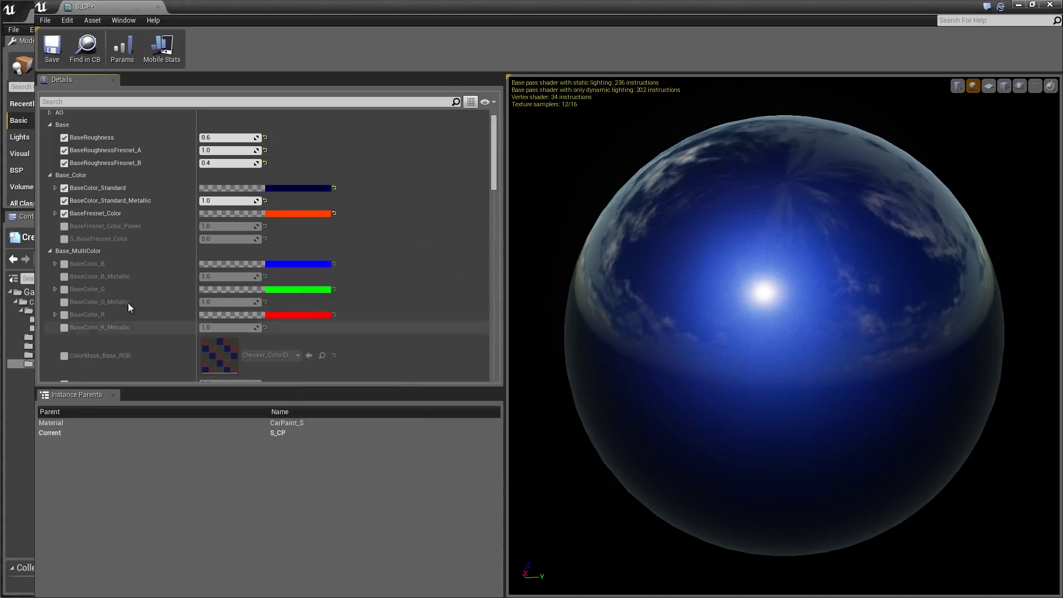
Override S_BaseFresnel_Color, set it to 1, and check the second color on the preview sphere
click(64, 238)
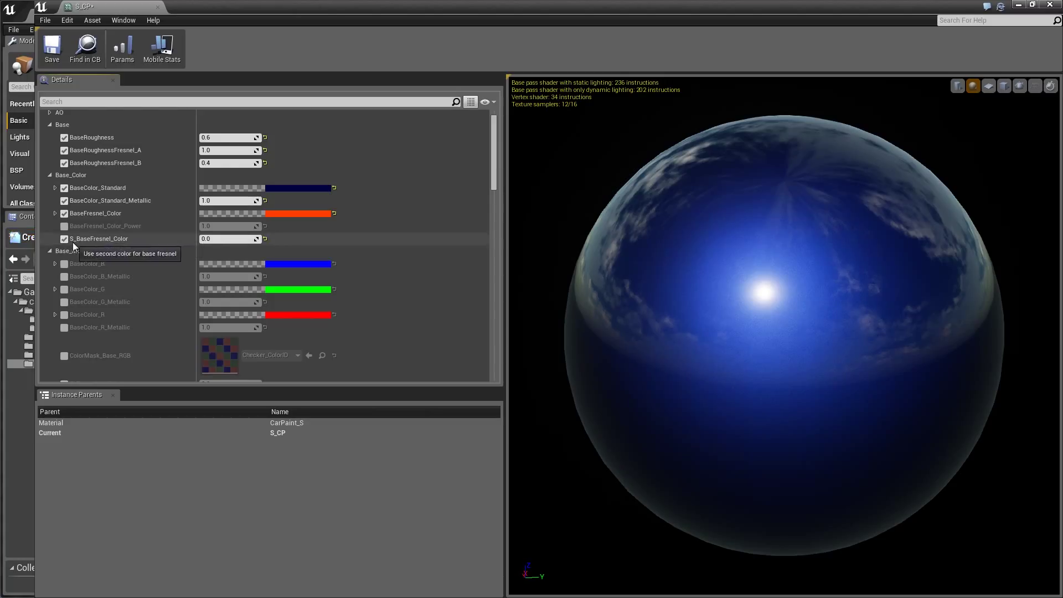
click(224, 239)
text(1)
key(Return)
drag(609, 251, 629, 290)
drag(775, 263, 773, 239)
Try another BaseFresnel_Color in the color picker and reset the parameter to its default black
click(310, 213)
drag(407, 306, 364, 321)
click(523, 456)
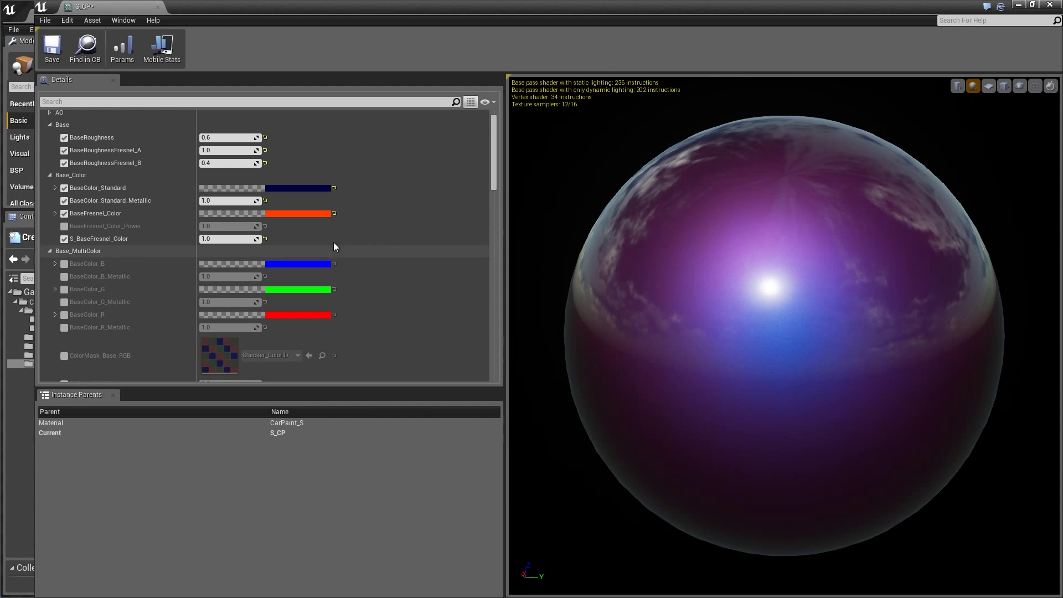
click(334, 214)
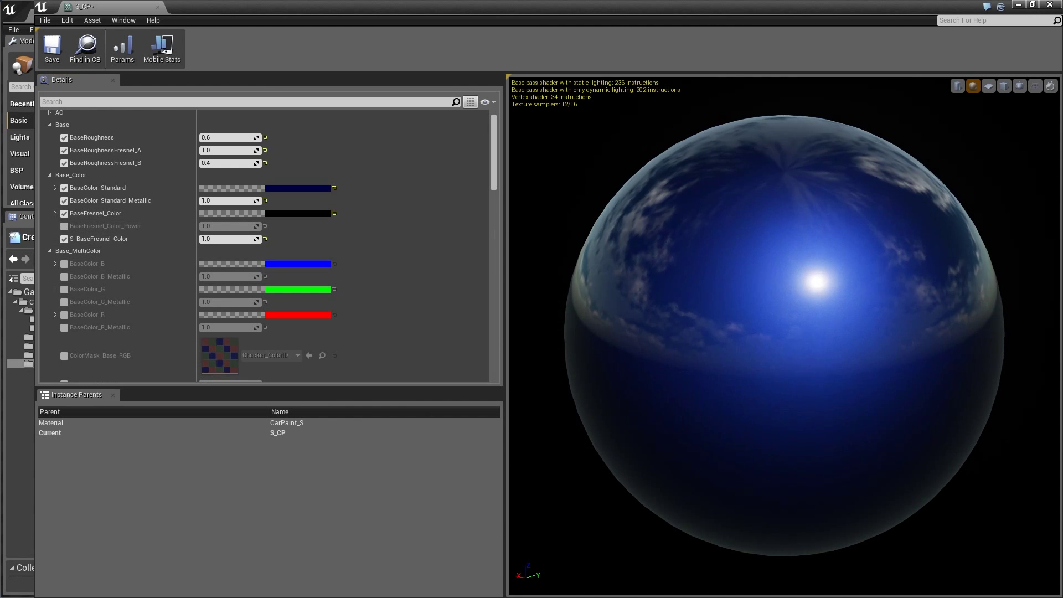
Re-enter 1 for S_BaseFresnel_Color and set BaseFresnel_Color to bright red
click(237, 241)
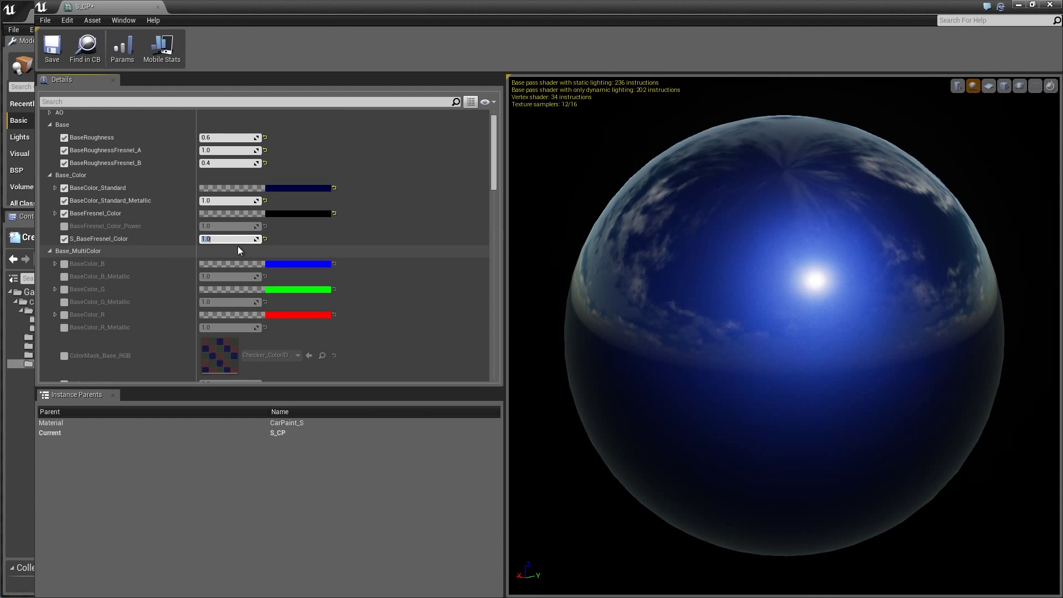
text(0)
key(Return)
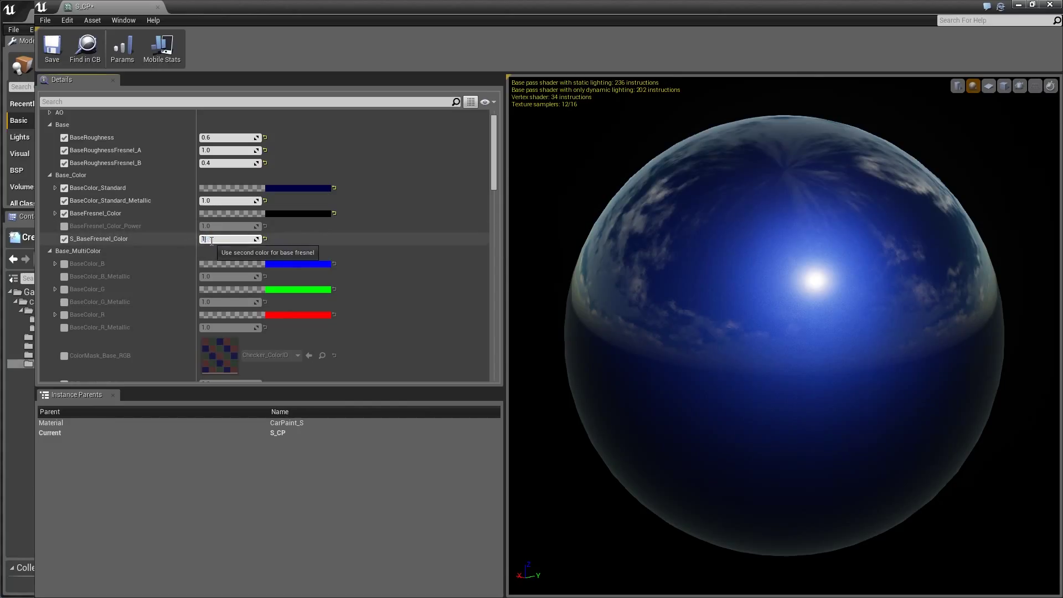
click(289, 213)
drag(394, 305, 418, 306)
drag(462, 419, 541, 419)
click(449, 460)
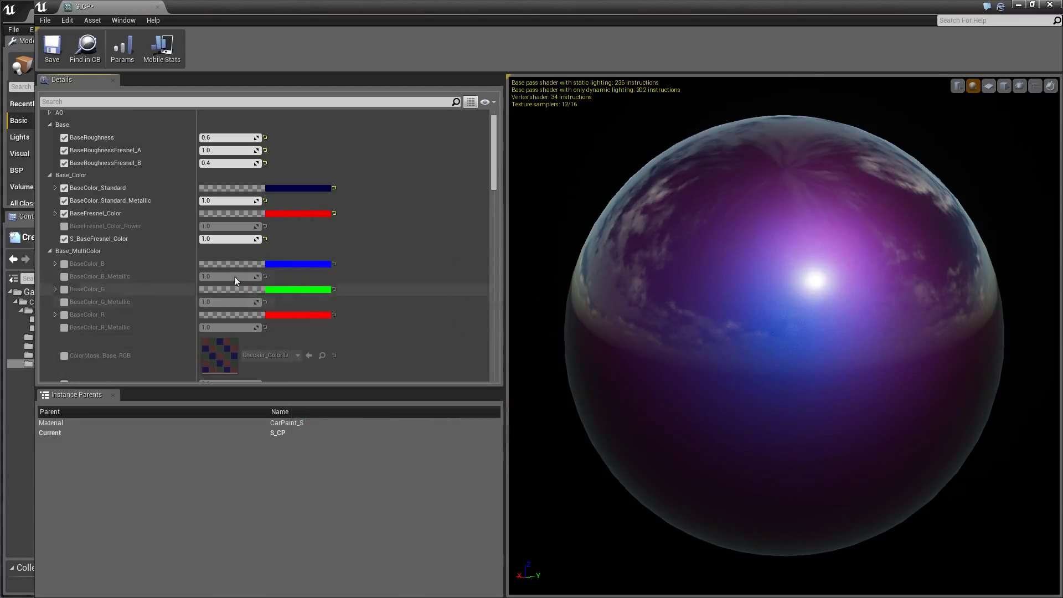
Override BaseFresnel_Color_Power, try different strengths of the Fresnel color, and reset it to its default
click(65, 226)
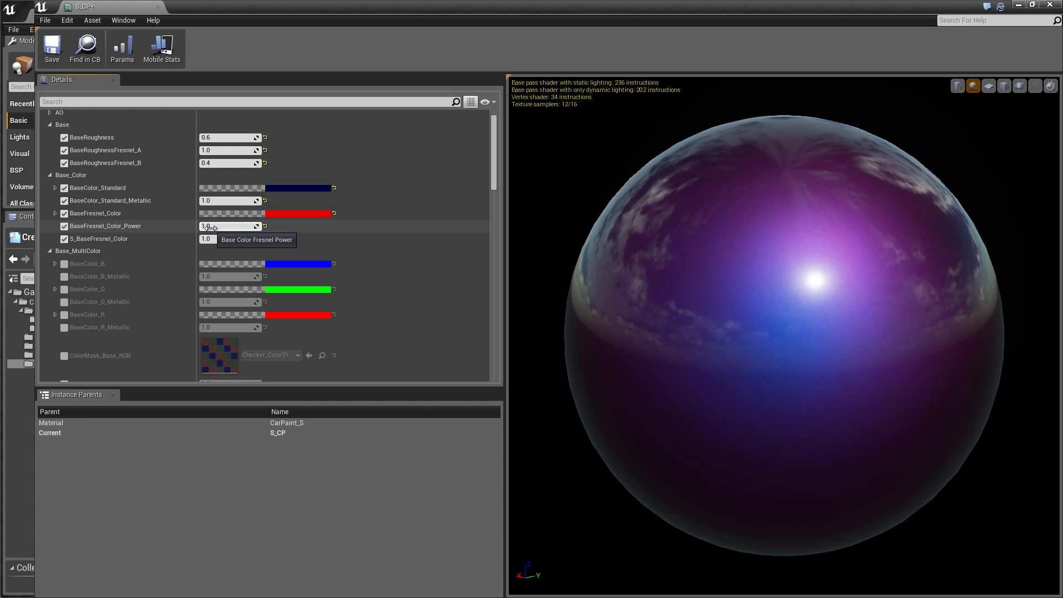
mouse_move(219, 226)
mouse_down()
mouse_move(265, 227)
mouse_move(239, 227)
mouse_up()
click(264, 226)
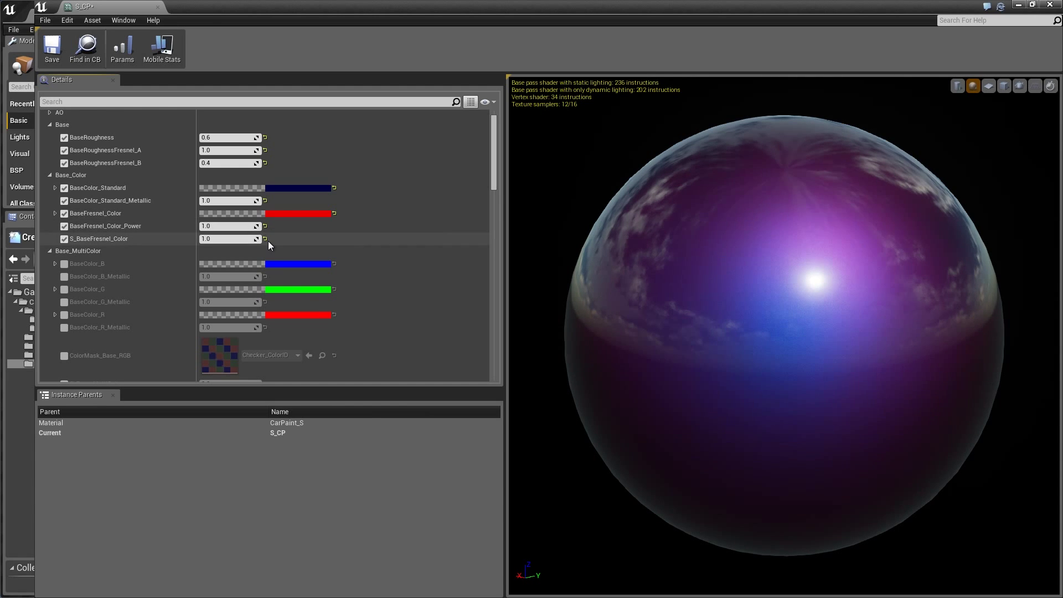
Reset S_BaseFresnel_Color and BaseFresnel_Color to their defaults and collapse the Base_Color group
click(265, 238)
click(334, 213)
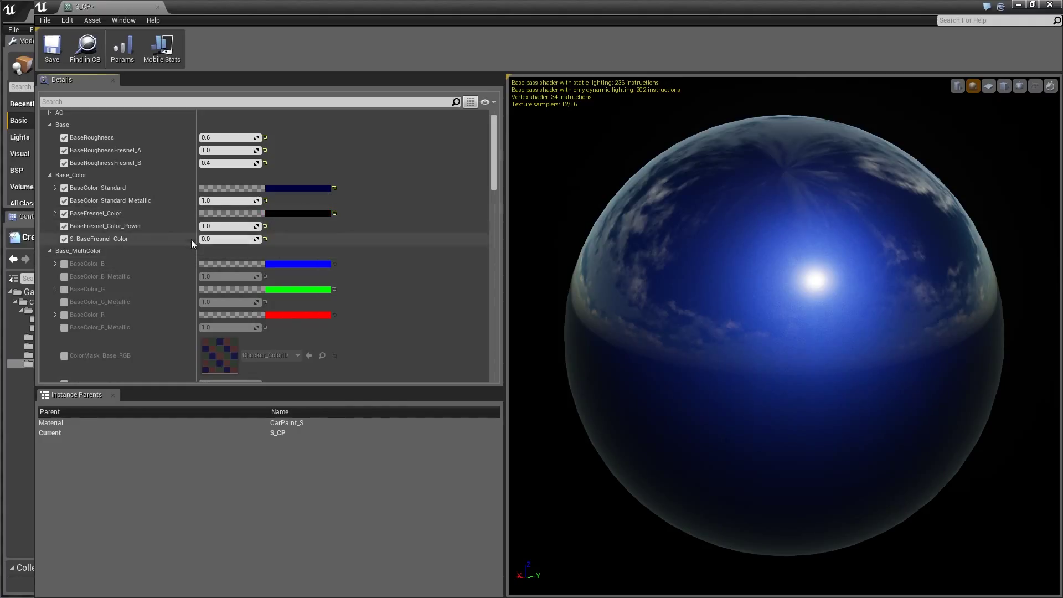
click(50, 176)
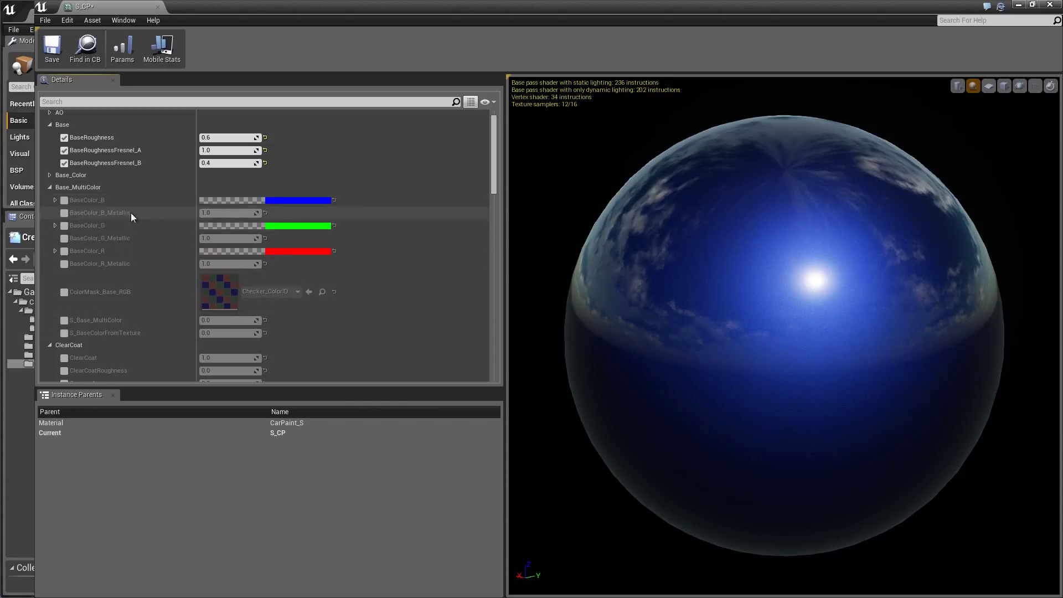
Override S_Base_MultiColor, set it to 1, and rotate the preview sphere to check the multicolor pattern
click(65, 320)
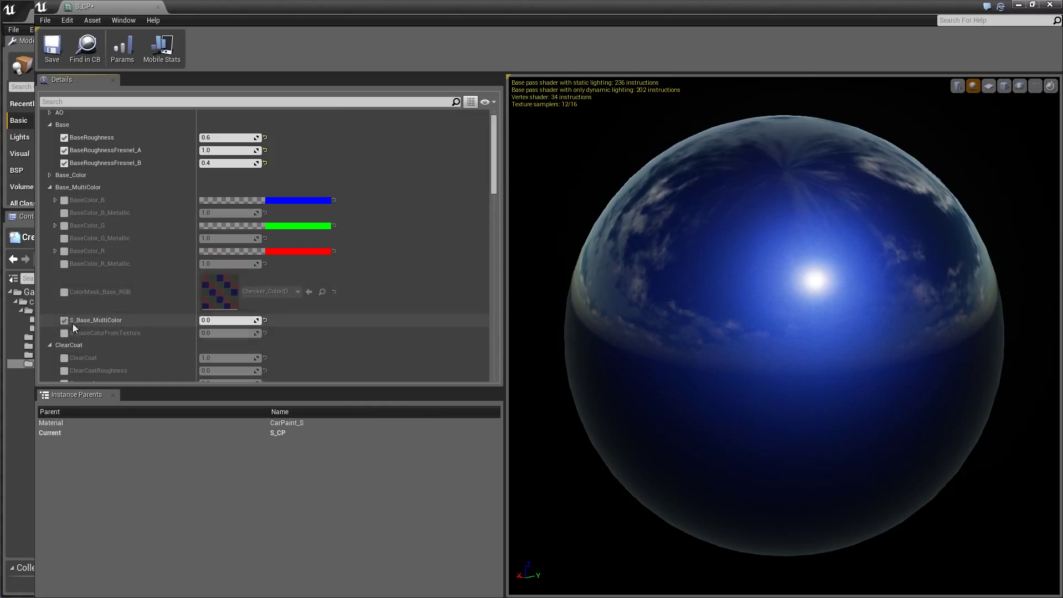
click(227, 321)
text(1)
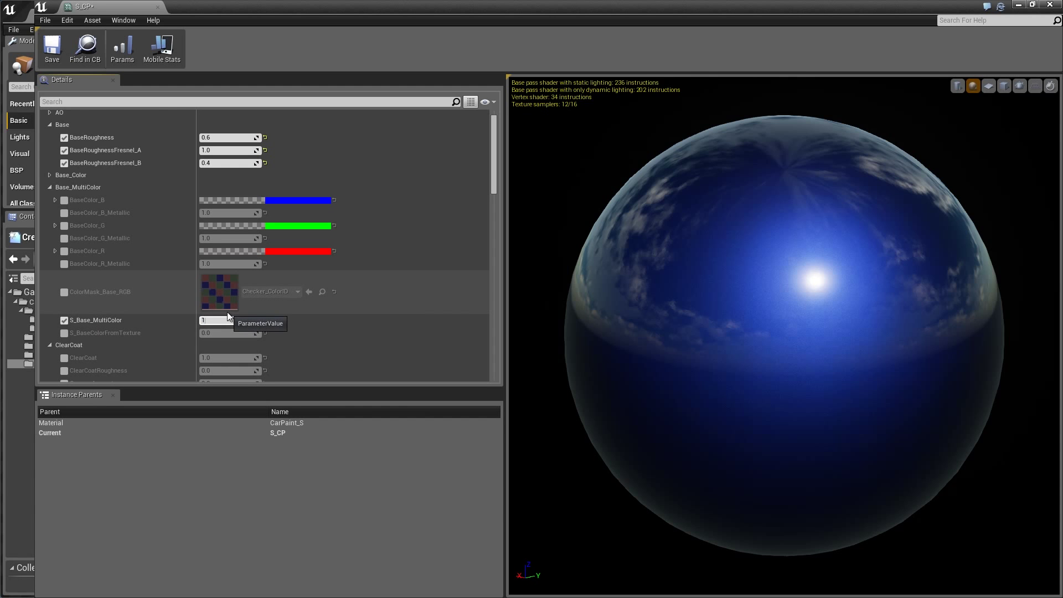
key(Return)
drag(754, 268, 885, 299)
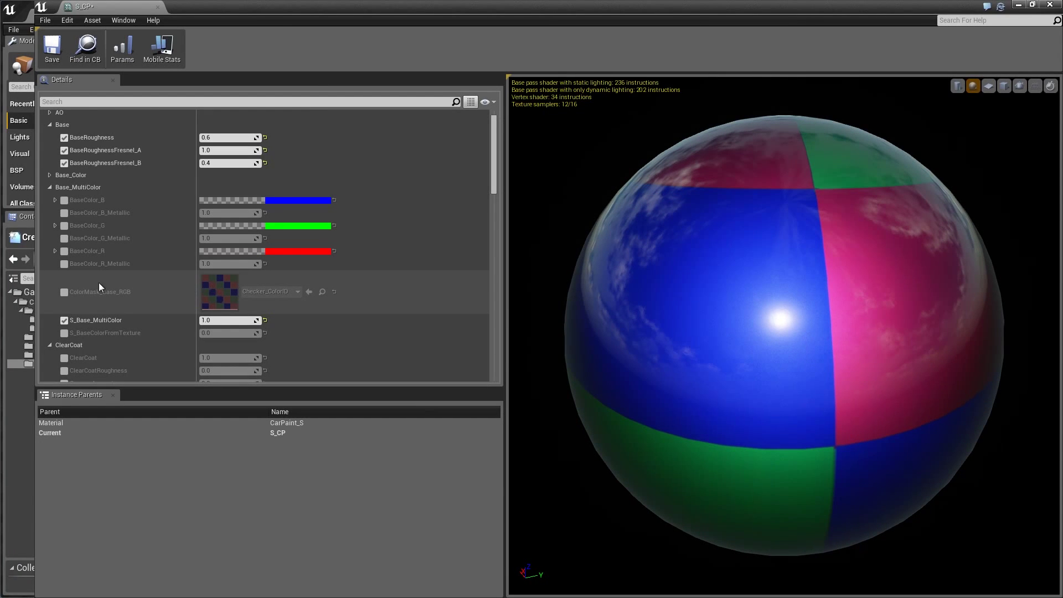
Override the ColorMask_Base_RGB texture, BaseColor_B and BaseColor_B_Metallic parameters in the Base_MultiColor group
click(64, 293)
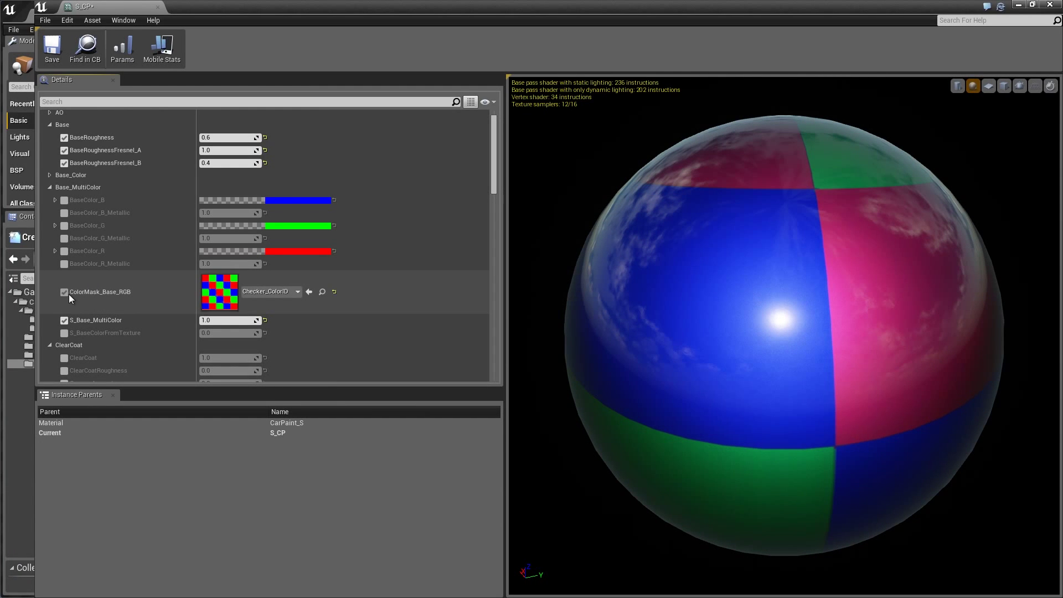
mouse_move(743, 301)
mouse_down()
mouse_move(748, 360)
mouse_move(758, 327)
mouse_move(742, 300)
mouse_up()
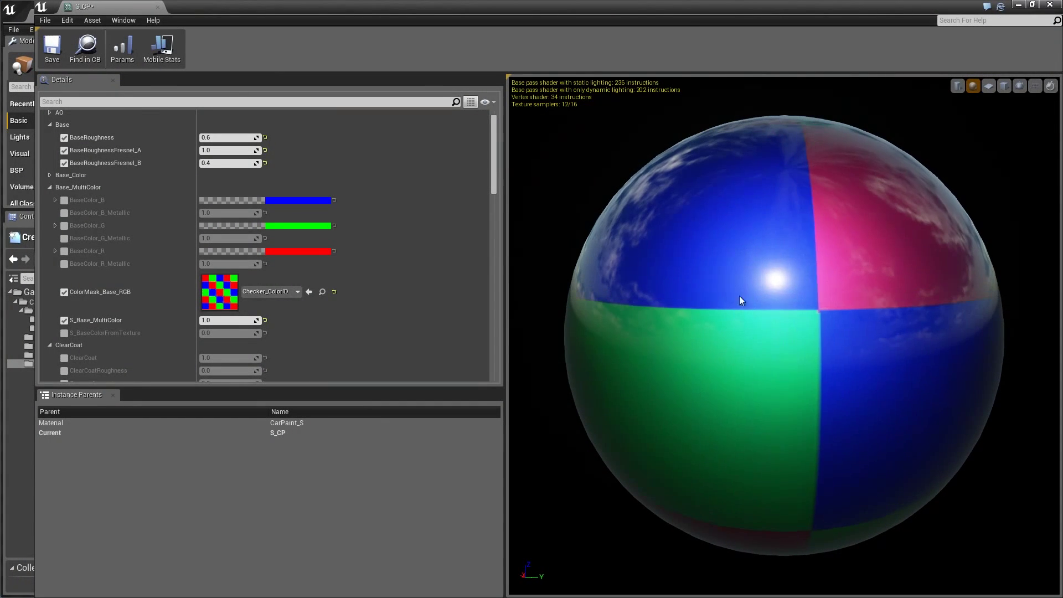
click(64, 200)
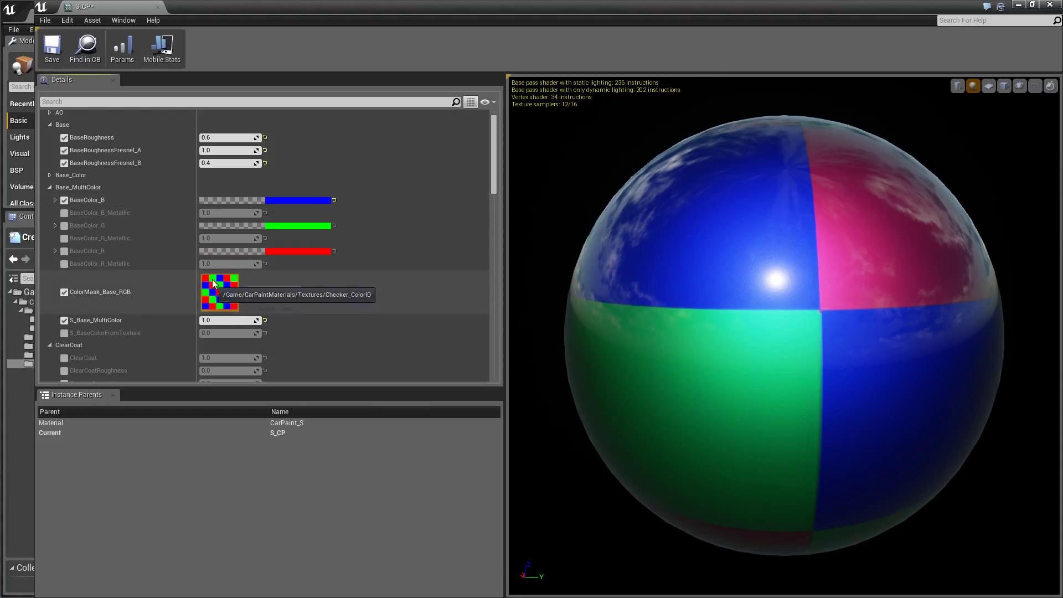
click(65, 213)
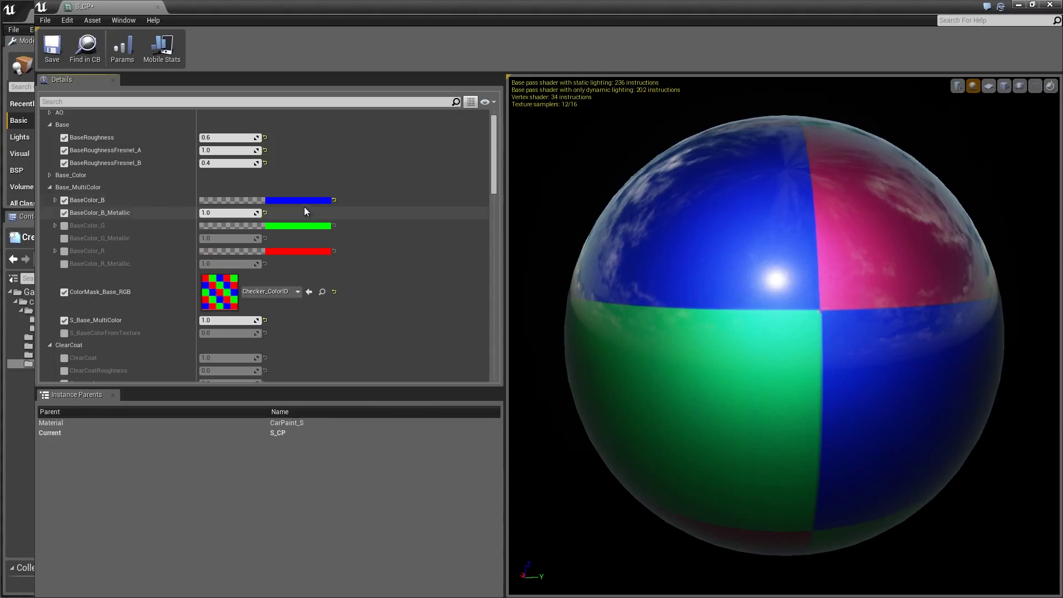
Try other hues and brightness levels for BaseColor_B in the color picker
click(302, 202)
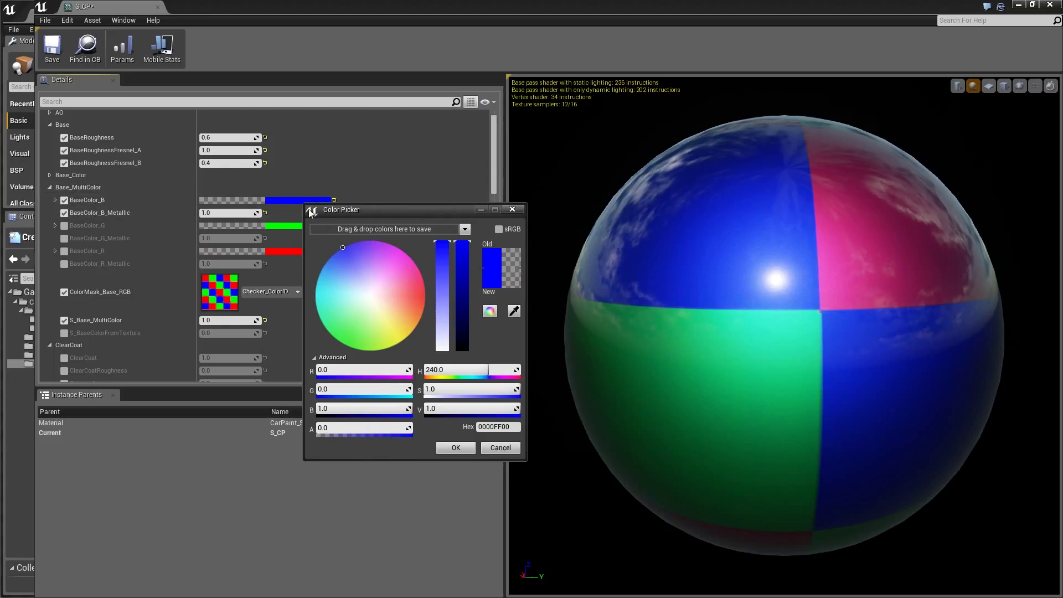
mouse_move(376, 281)
mouse_down()
mouse_move(424, 281)
mouse_move(406, 307)
mouse_move(321, 311)
mouse_move(390, 290)
mouse_move(362, 277)
mouse_up()
drag(463, 299, 462, 323)
drag(396, 297, 355, 282)
click(498, 447)
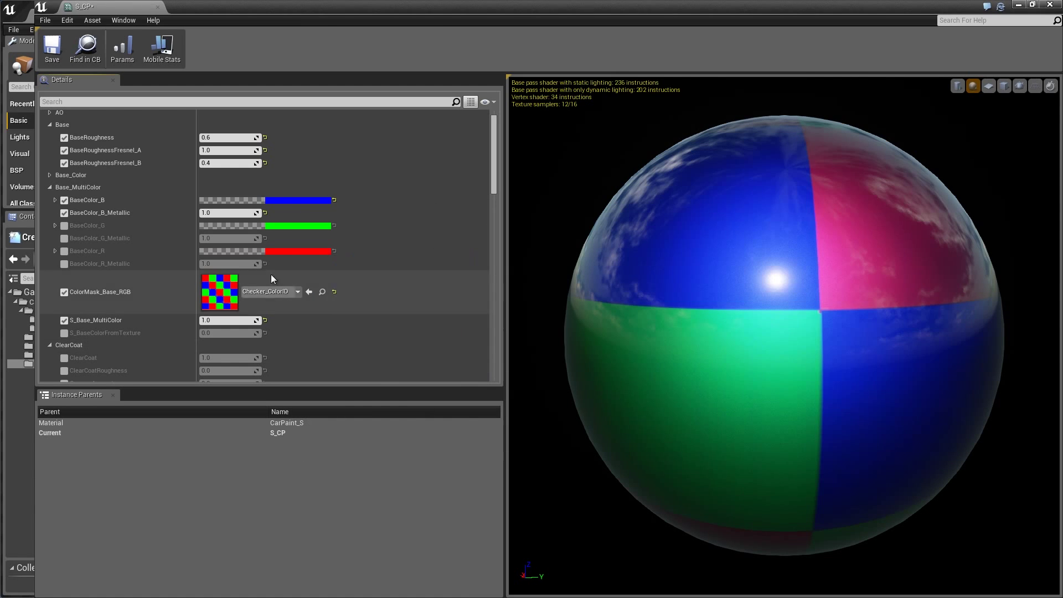
Override BaseColor_G and BaseColor_R, and set BaseColor_G to a salmon pink
click(65, 226)
click(64, 251)
click(303, 227)
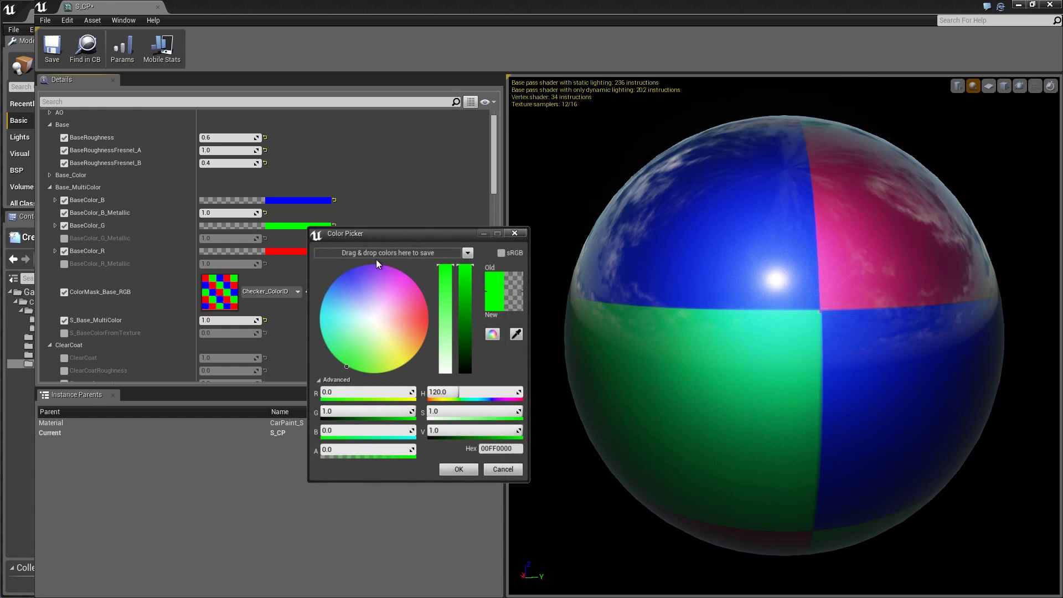
drag(376, 259, 420, 320)
click(459, 470)
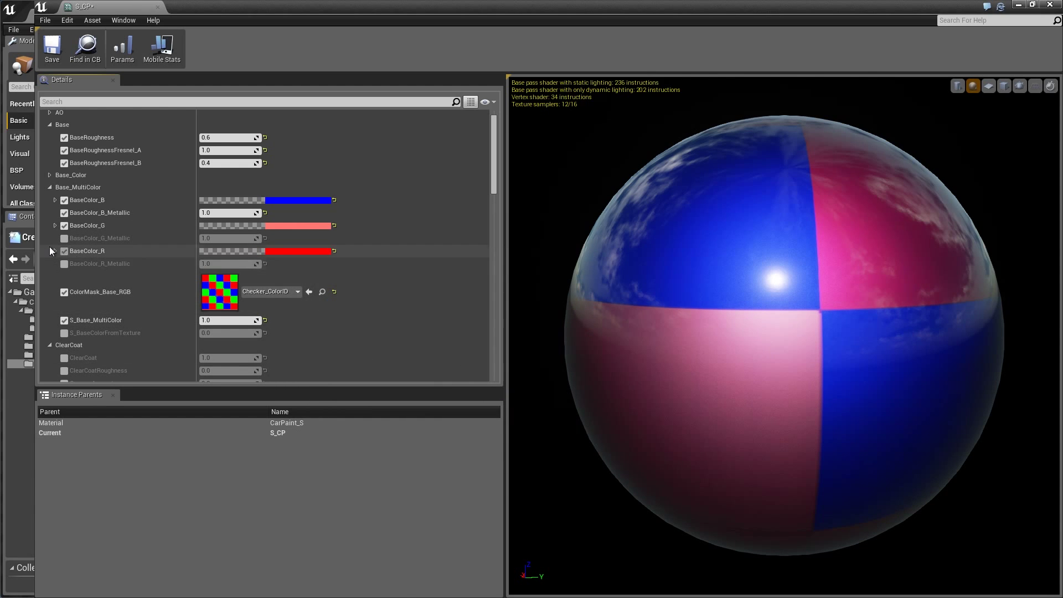
Try a blue BaseColor_R with R 0.162, G 0.209 and B 1.0 while inspecting the preview sphere
click(289, 252)
mouse_move(317, 314)
mouse_down()
mouse_move(390, 351)
mouse_move(331, 307)
mouse_up()
drag(834, 259, 775, 249)
drag(836, 315, 593, 358)
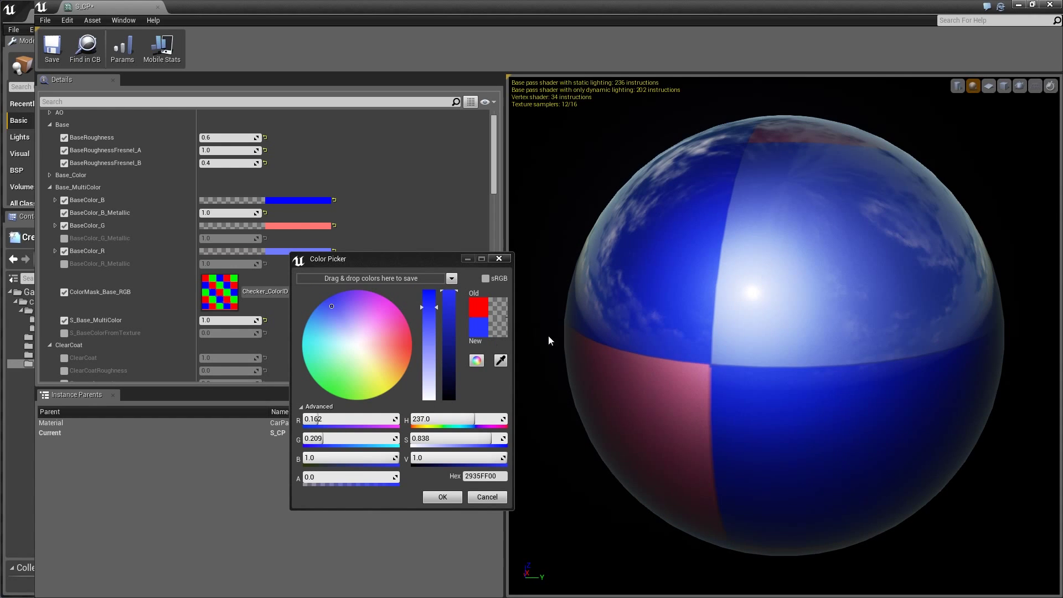
click(489, 496)
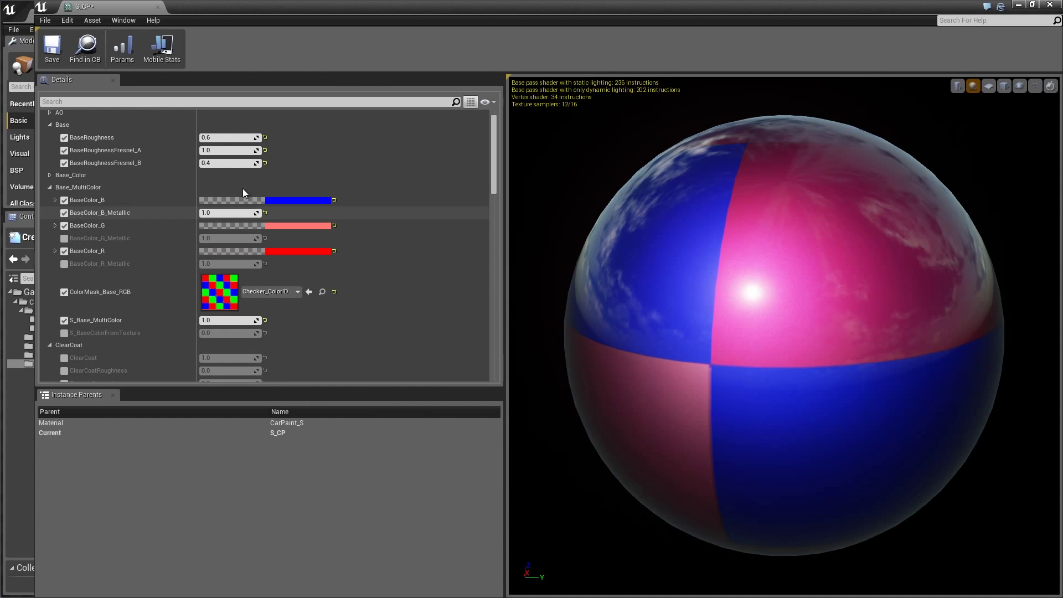
Reset BaseColor_G to its default green and set BaseColor_R to bright yellow
click(334, 226)
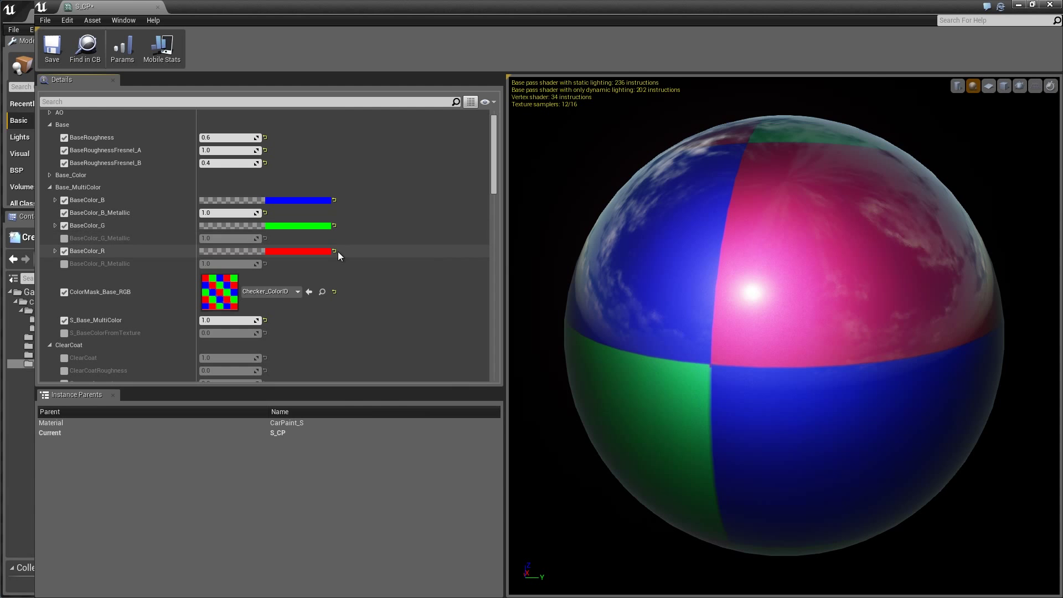
click(288, 251)
drag(371, 360, 376, 399)
drag(450, 368, 450, 289)
click(442, 497)
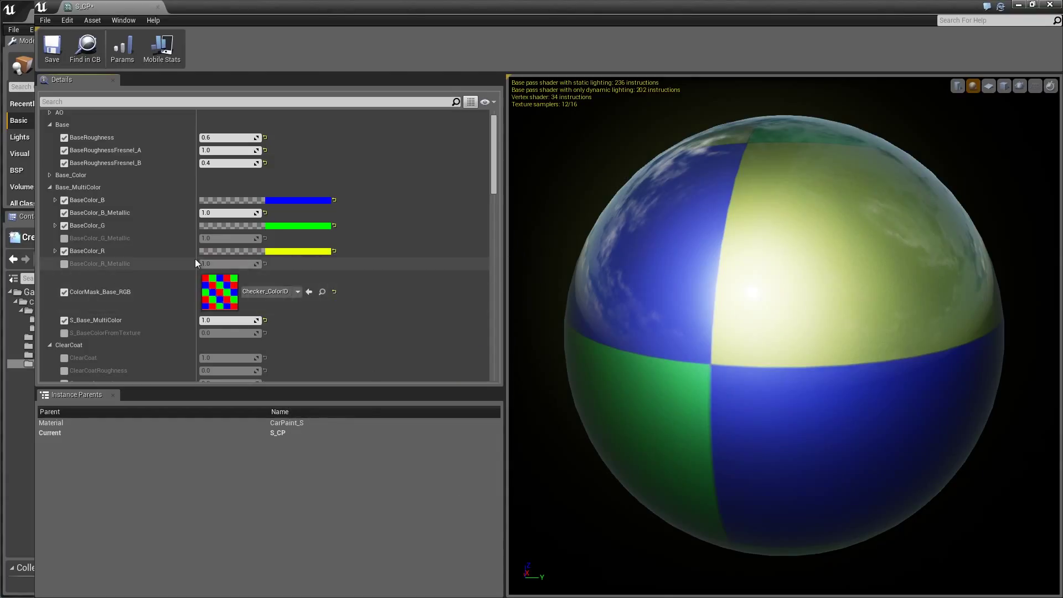
Override BaseColor_R_Metallic and lower it to about 0.82
scroll(116, 286, down, 1)
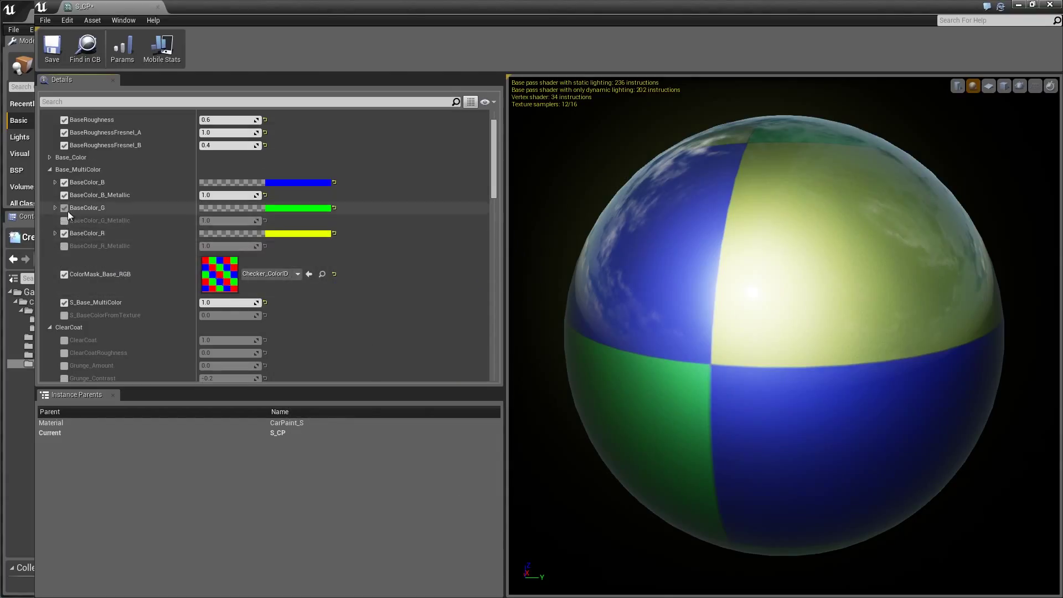
click(64, 245)
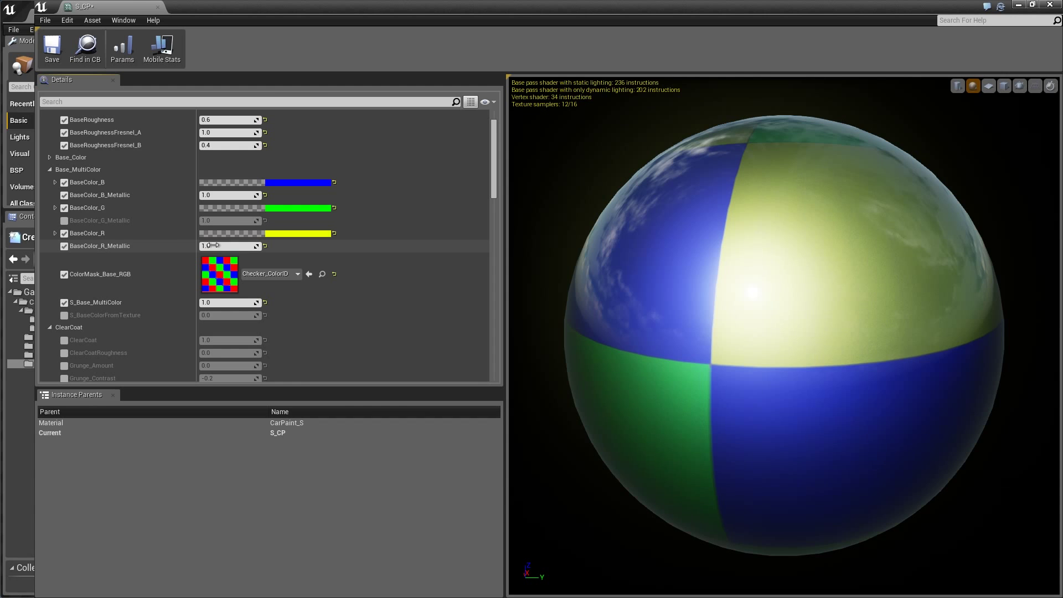
mouse_move(229, 249)
mouse_down()
mouse_move(215, 249)
mouse_move(237, 252)
mouse_up()
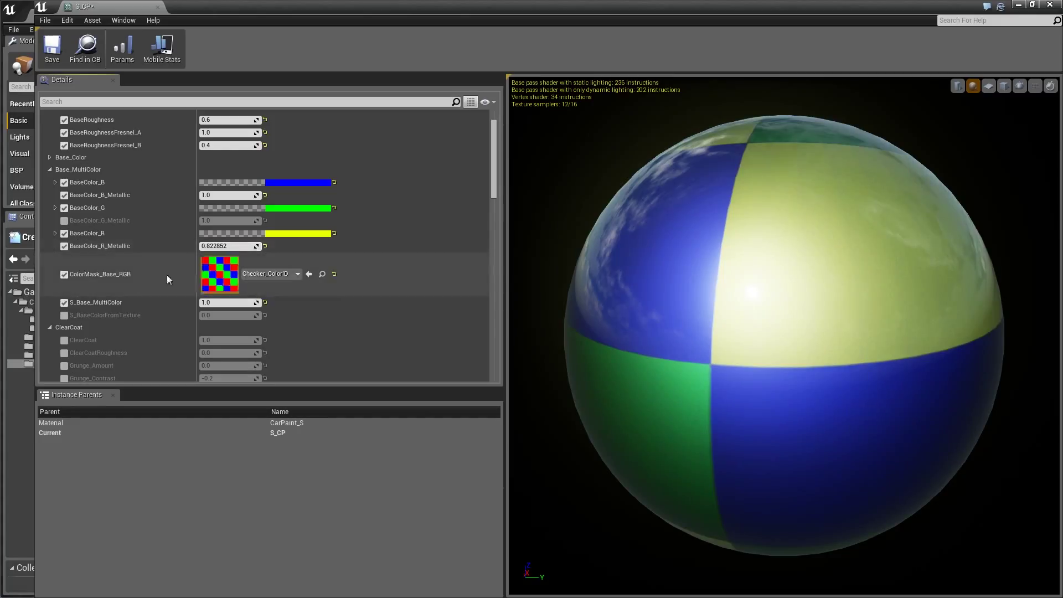
Reset BaseColor_R_Metallic to its default, override S_BaseColorFromTexture and set it to 1
click(265, 246)
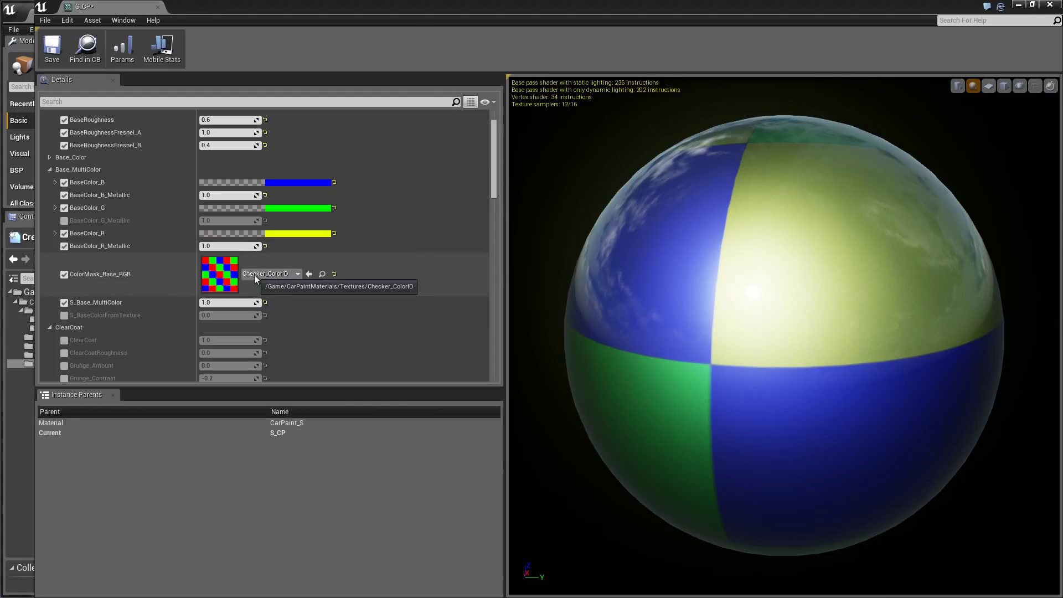
click(64, 315)
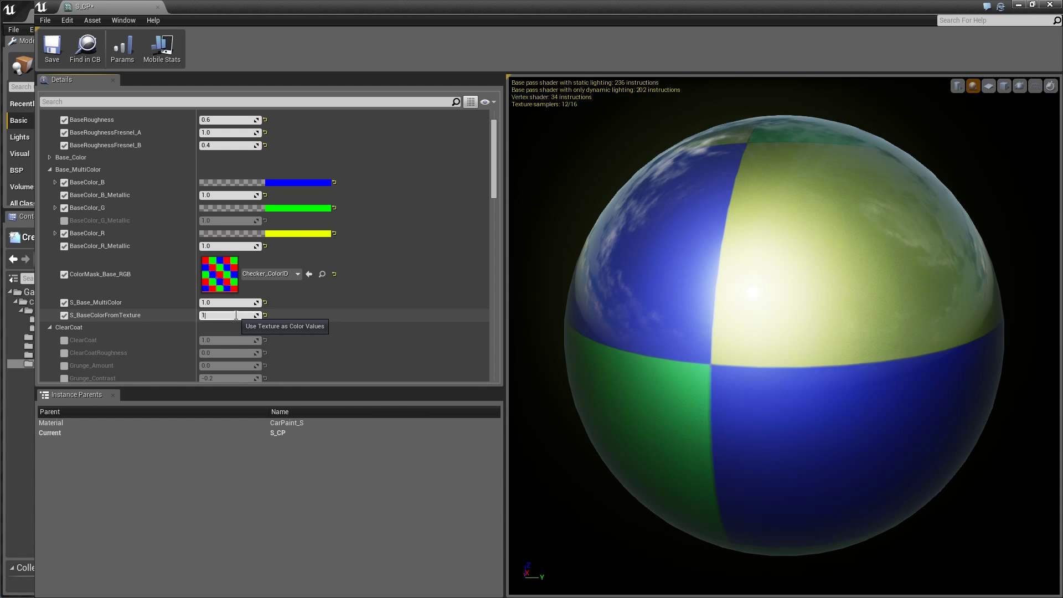
key(Return)
drag(672, 252, 702, 275)
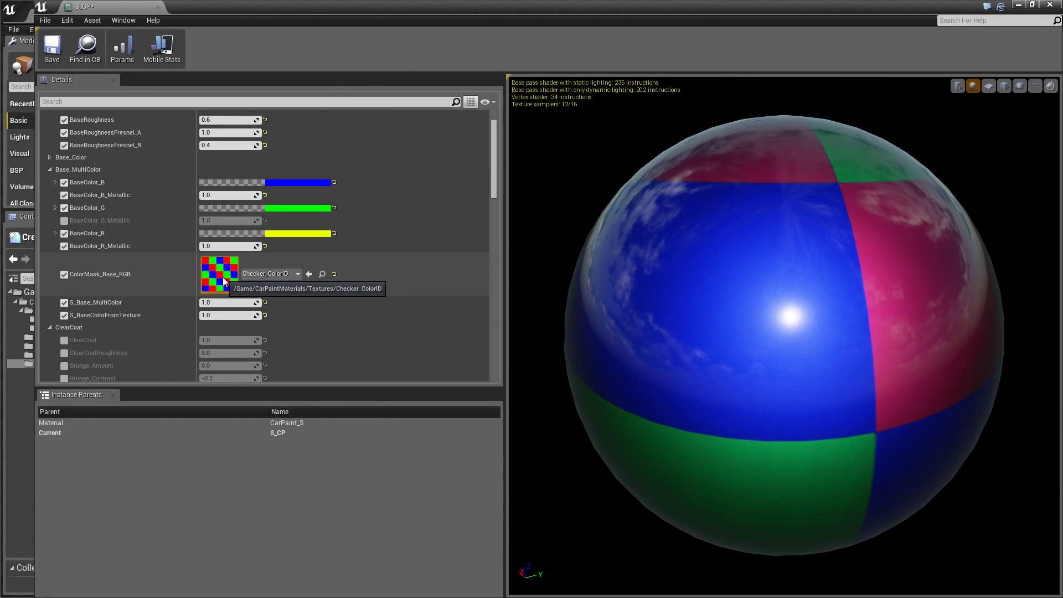
Compare the preview sphere's colors with the Checker_ColorID texture among the project's textures
drag(293, 5, 499, 74)
drag(163, 409, 366, 290)
scroll(410, 277, down, 3)
drag(757, 313, 570, 294)
click(481, 290)
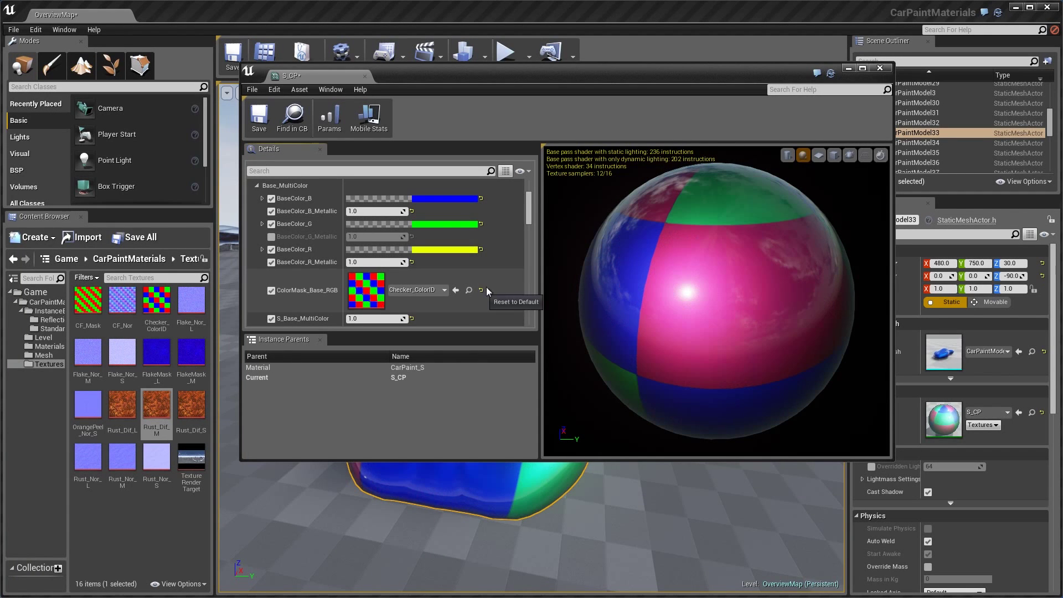
drag(618, 81, 626, 5)
drag(723, 227, 842, 198)
Reset S_BaseColorFromTexture, S_Base_MultiColor and BaseColor_R to their defaults
click(265, 262)
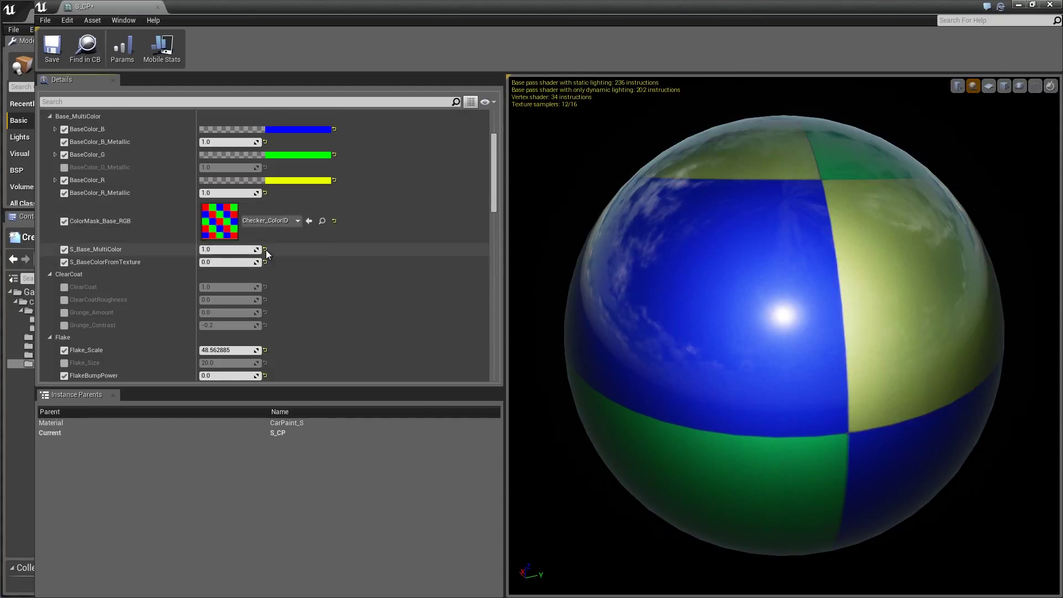
click(265, 250)
scroll(309, 244, up, 2)
click(334, 217)
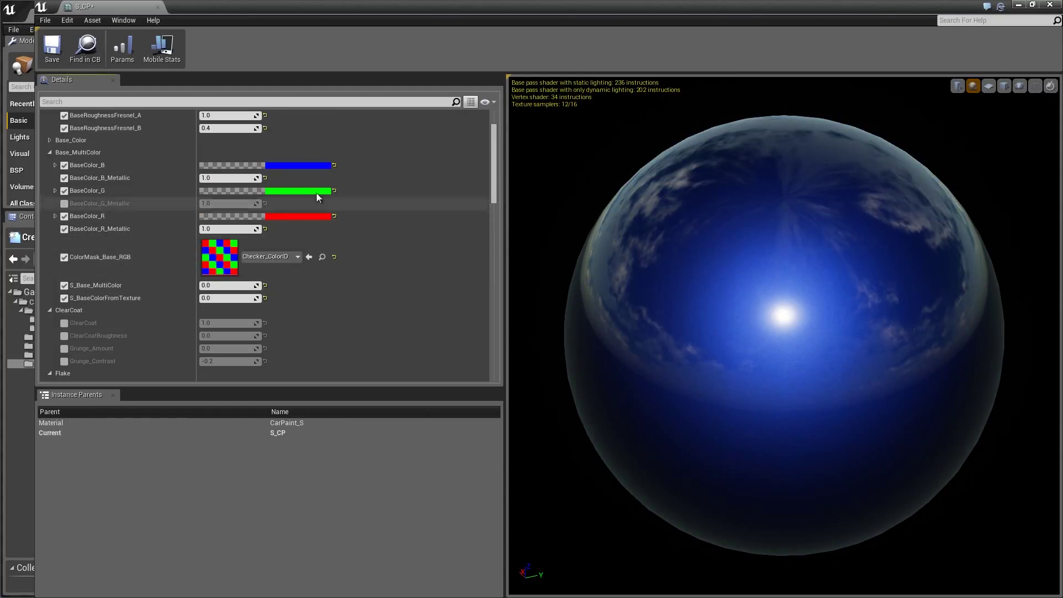
Turn off the overrides for BaseColor_B, BaseColor_G, BaseColor_R, the B and R metallic values and ColorMask_Base_RGB, and collapse Base_MultiColor
click(64, 177)
click(64, 190)
click(64, 216)
click(64, 228)
click(65, 165)
click(64, 257)
click(50, 152)
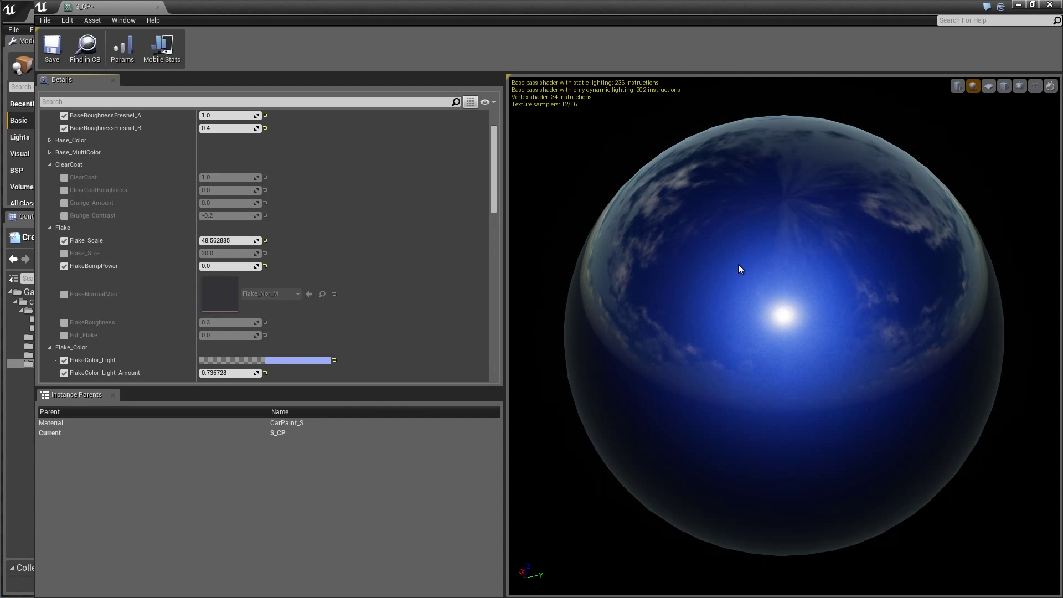
Inspect the preview sphere's reflections up close and raise the SphereReflectionCapture in the level to Z 180
drag(739, 264, 698, 257)
drag(753, 228, 735, 221)
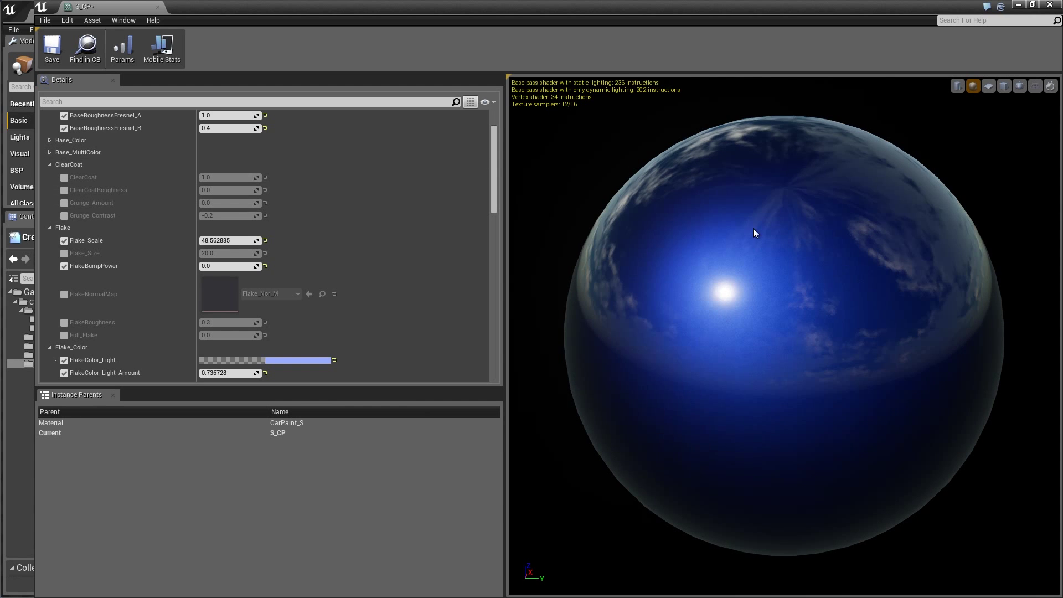
drag(665, 197, 746, 153)
drag(724, 288, 753, 296)
scroll(724, 288, up, 5)
drag(611, 7, 604, 289)
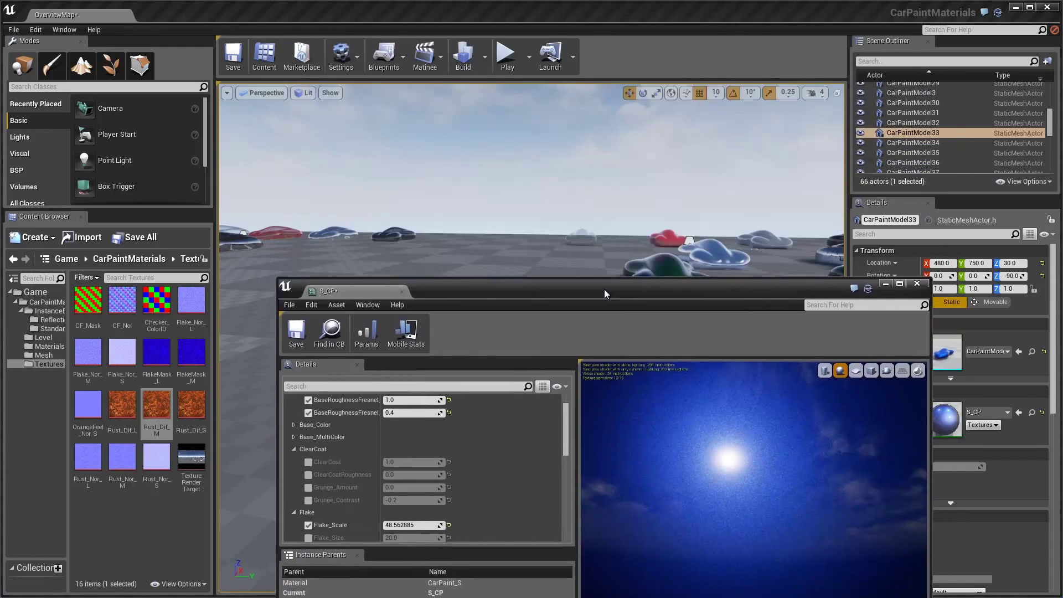
right_drag(496, 223, 473, 223)
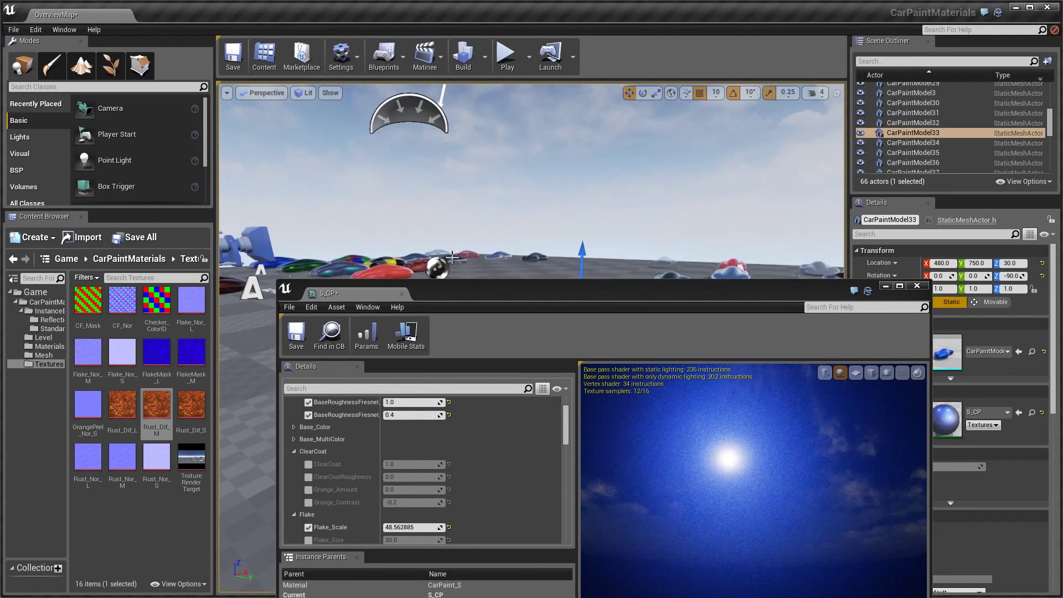
click(438, 268)
drag(437, 231, 446, 155)
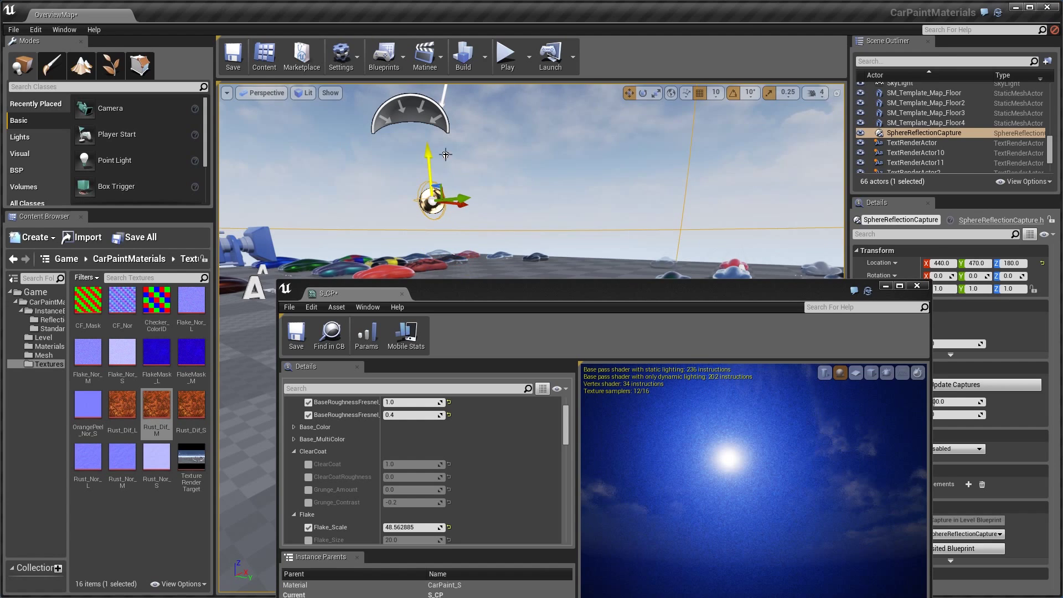
double_click(612, 291)
scroll(729, 212, down, 5)
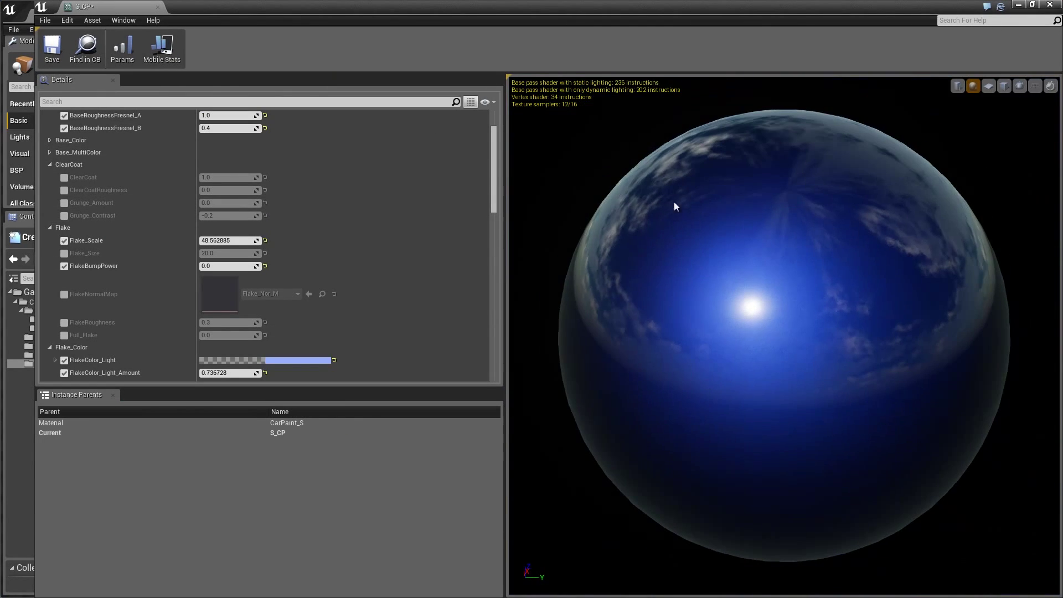
Override ClearCoat with a value of 0 and inspect the preview sphere
click(64, 178)
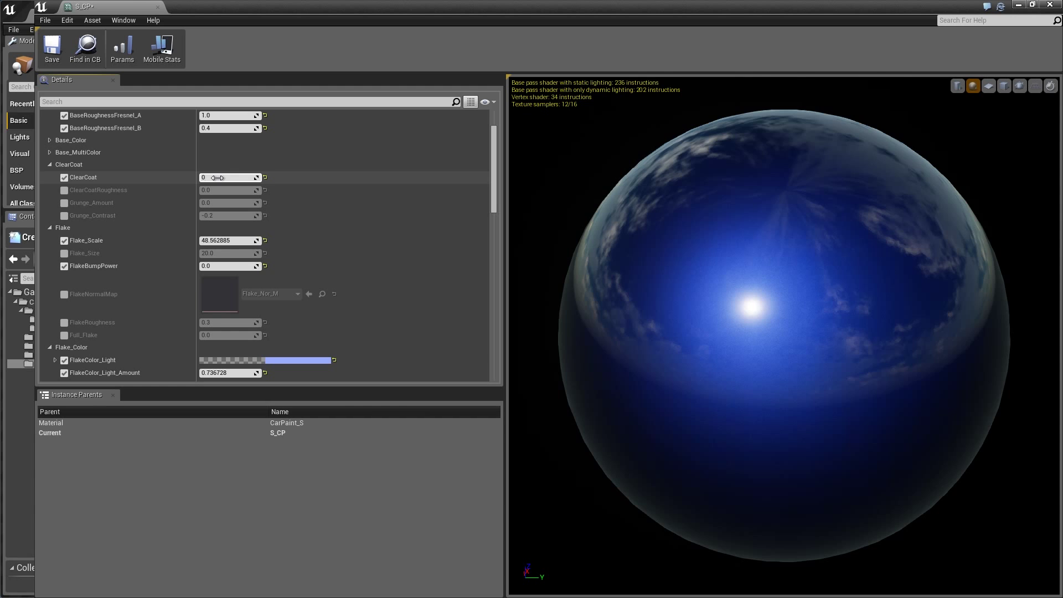
key(Return)
drag(663, 202, 724, 292)
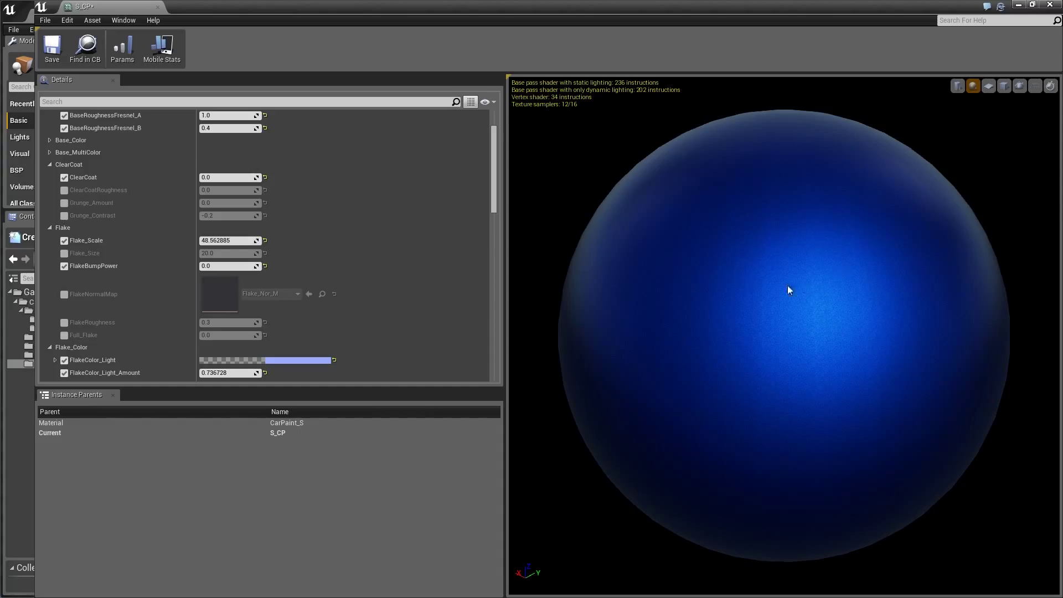
Set ClearCoat to 1 and override ClearCoatRoughness, Grunge_Amount and Grunge_Contrast
click(227, 177)
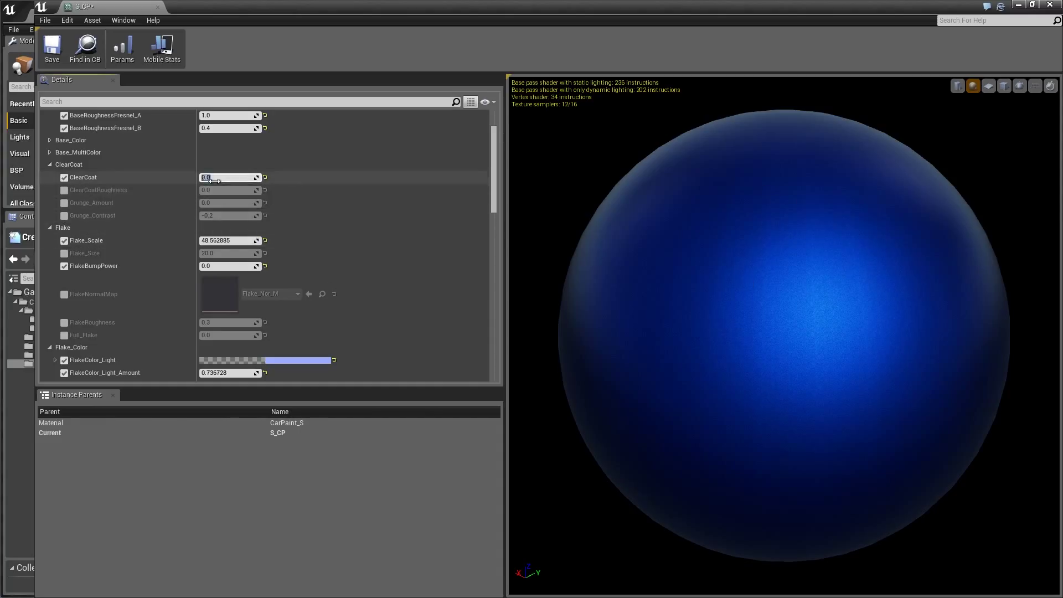
text(1)
key(Return)
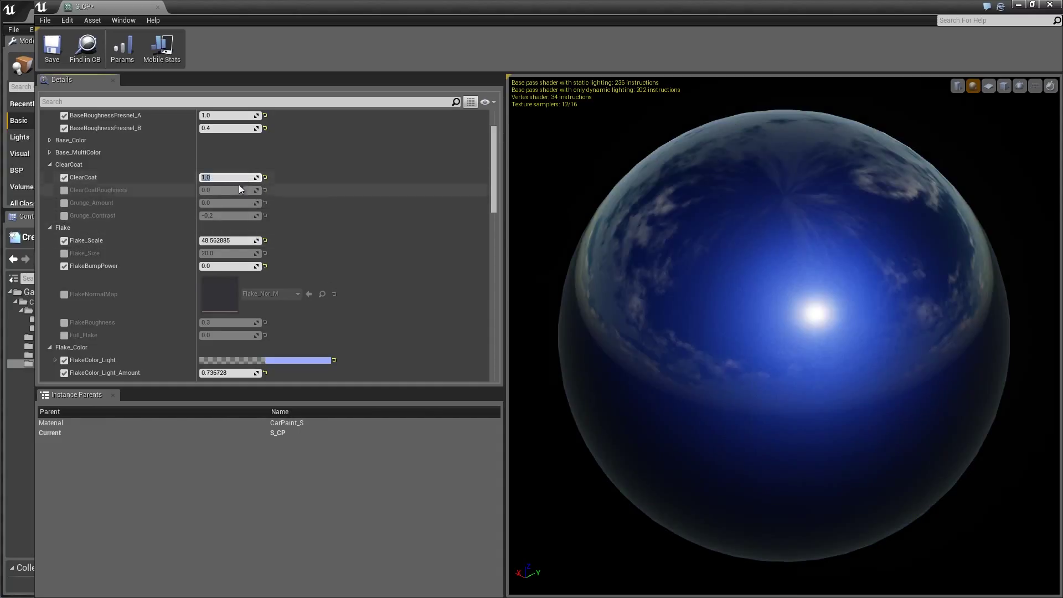
click(64, 190)
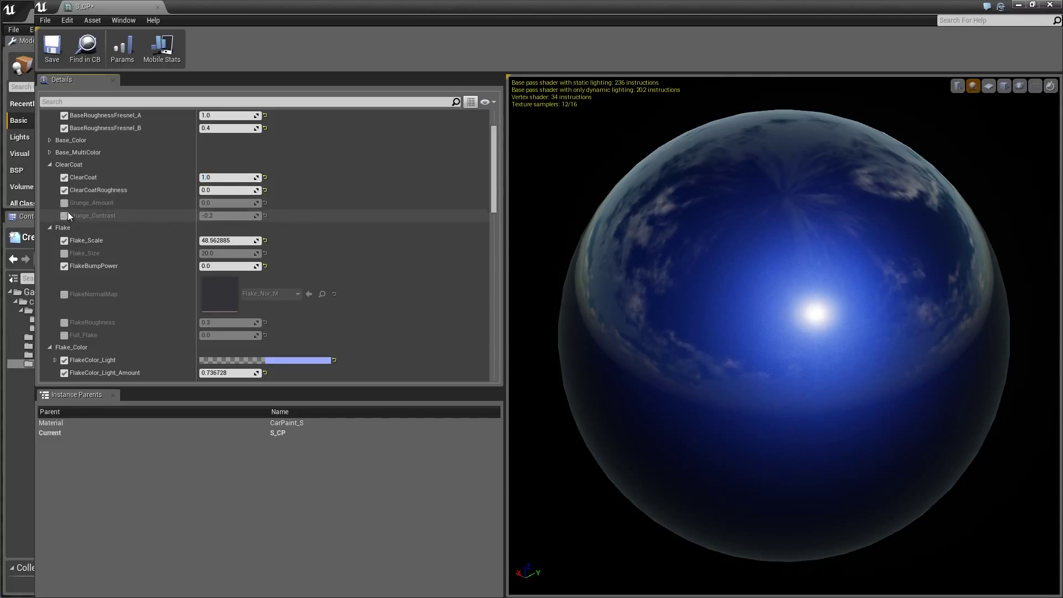
click(64, 203)
click(64, 215)
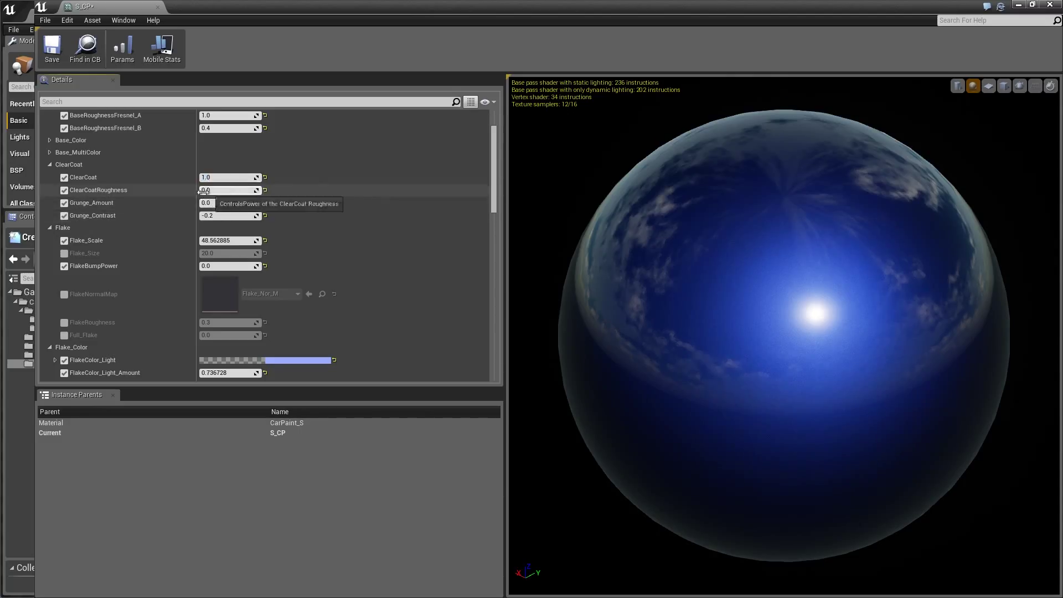
Try a higher ClearCoatRoughness on the preview sphere and reset it to its default
drag(727, 248, 586, 221)
mouse_move(226, 190)
mouse_down()
mouse_move(260, 190)
mouse_move(246, 190)
mouse_up()
click(264, 191)
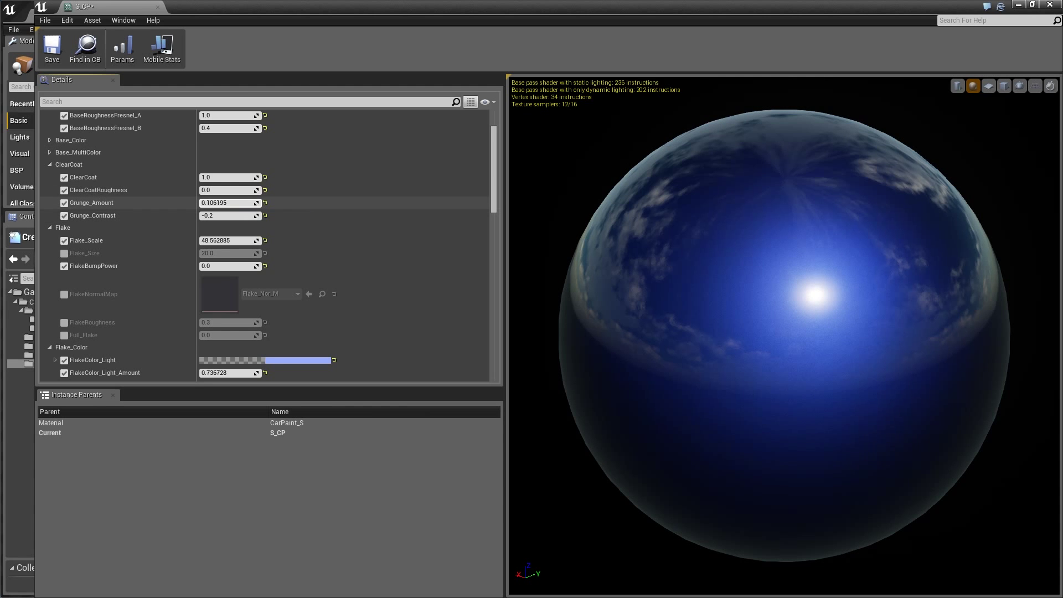
Raise Grunge_Amount to about 0.51 and inspect the clear coat on the preview sphere
drag(222, 203, 247, 203)
drag(563, 206, 715, 222)
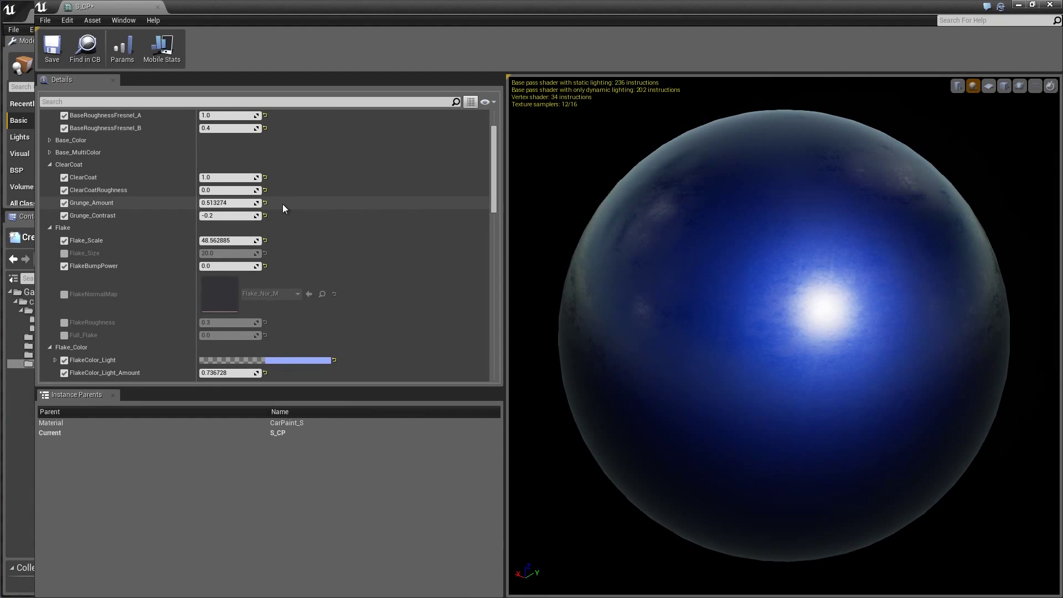